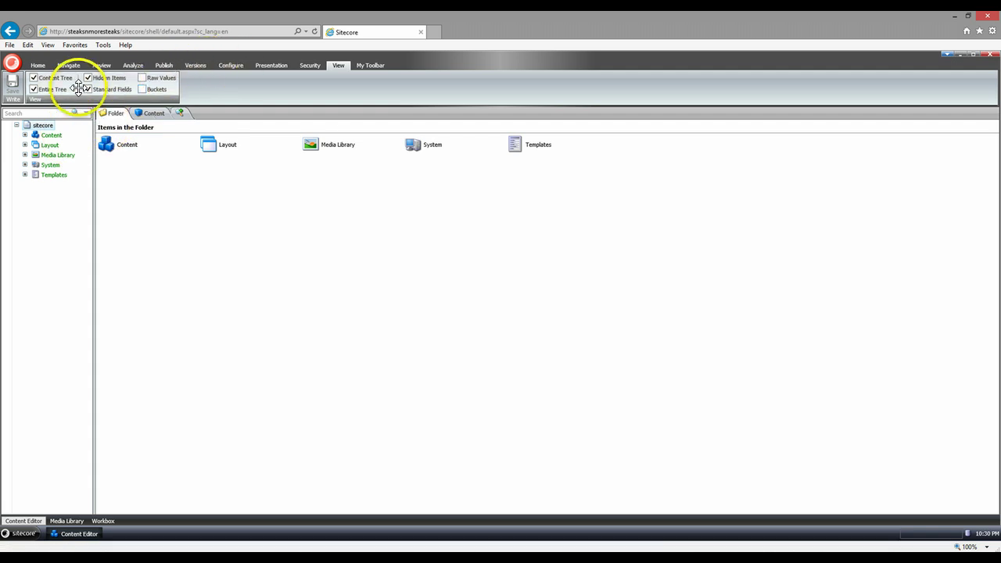
Step: Turn on the display of buckets and expand the Content and Templates/Sample/Sample Item branches in a widened content tree
click(152, 89)
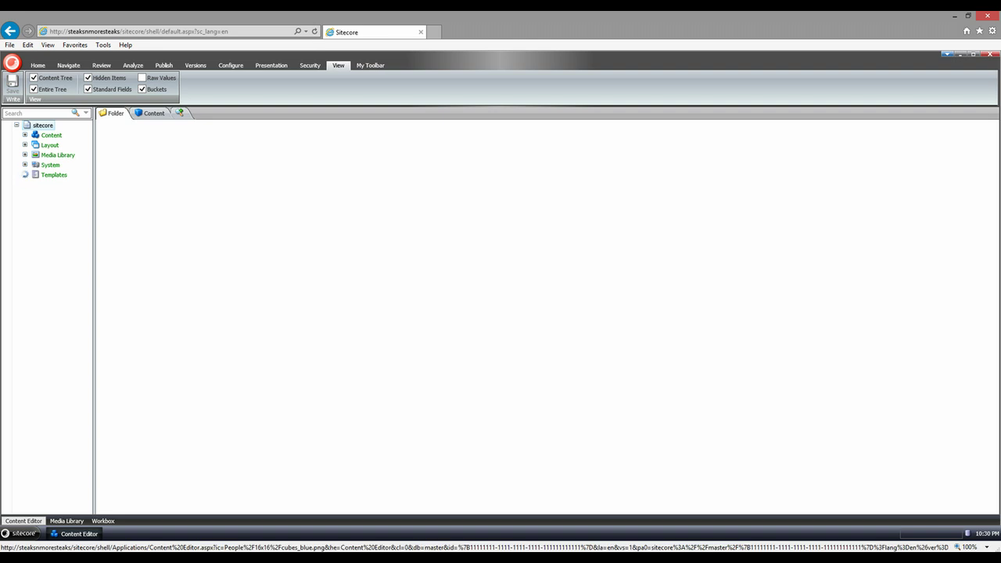
click(24, 134)
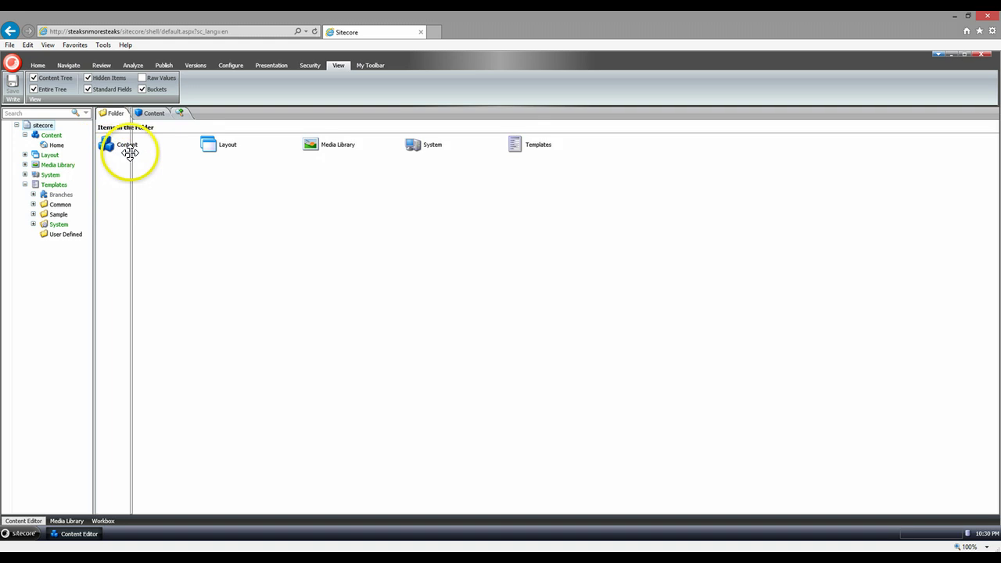
drag(99, 151, 129, 146)
click(33, 213)
click(41, 224)
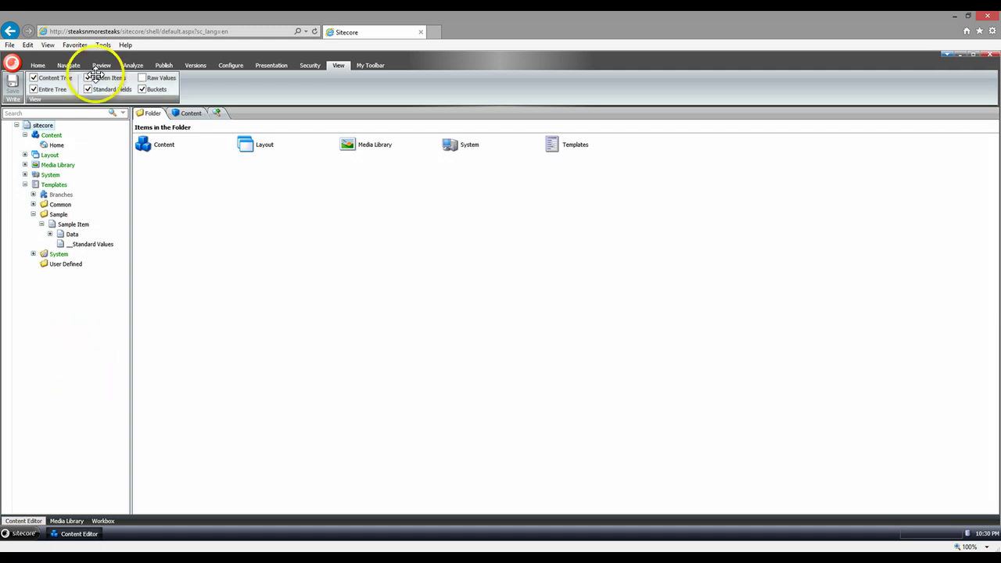
Step: Insert a new item under Home from the Sample Item template, keeping the name Sample Item
click(56, 144)
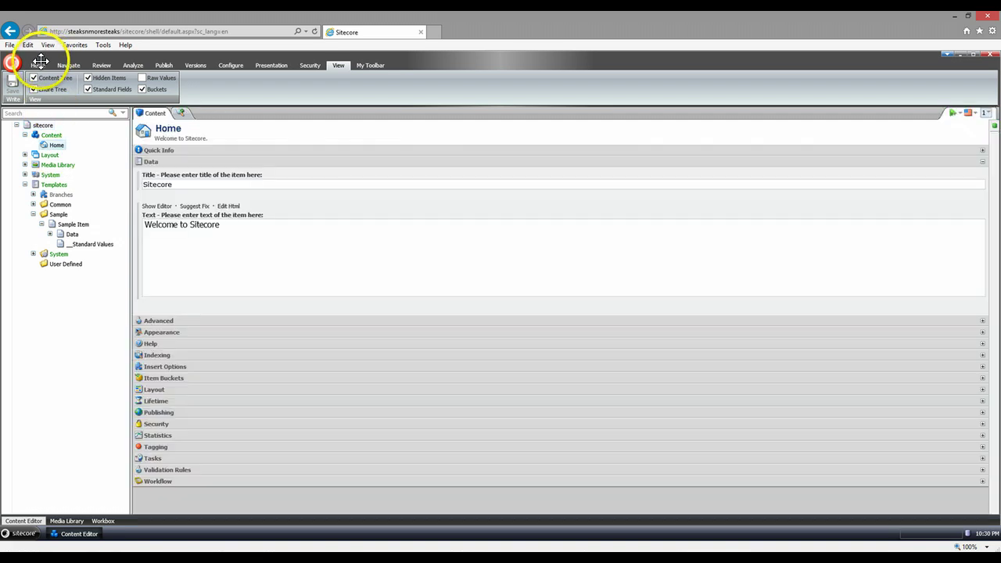
click(39, 65)
click(78, 77)
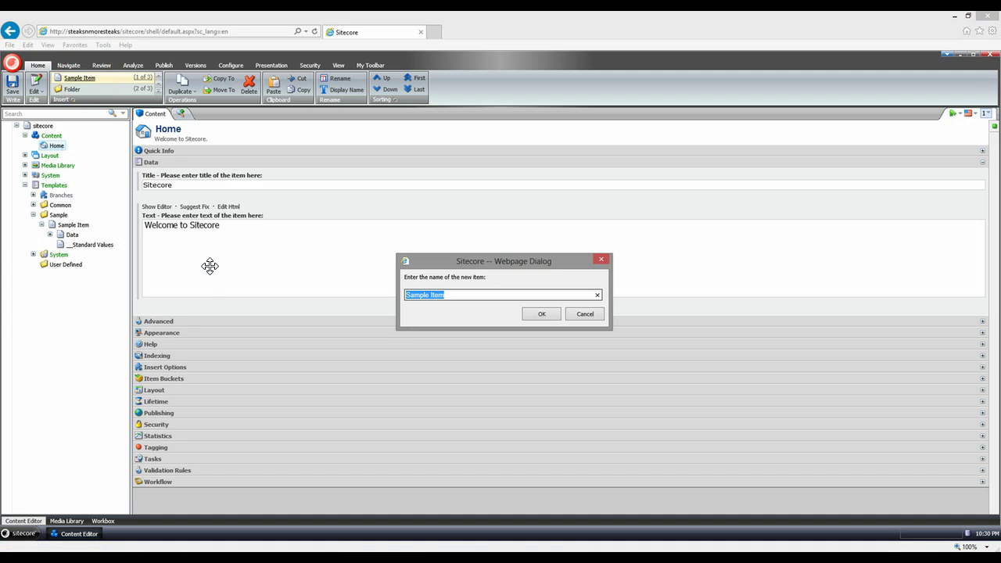
click(249, 290)
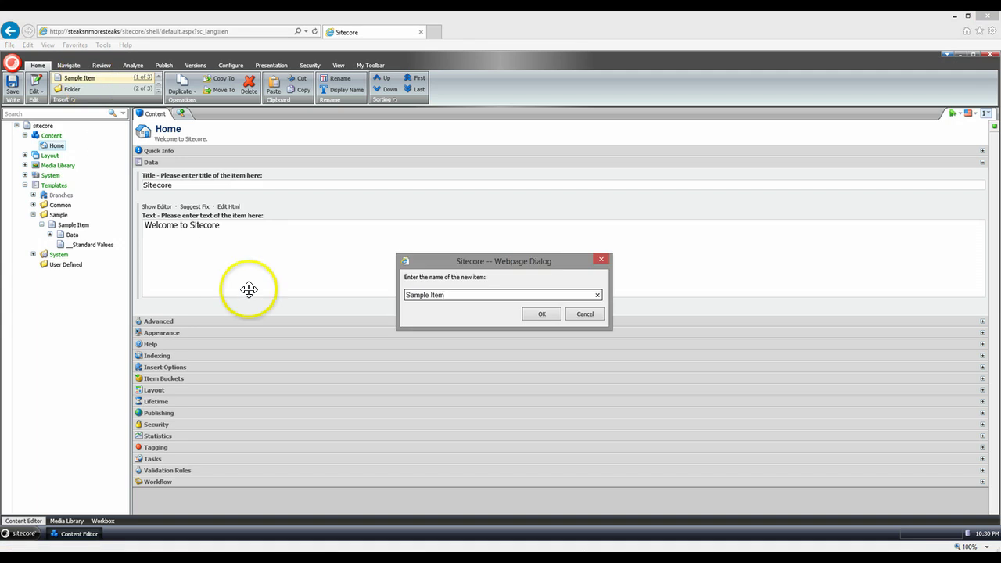
click(533, 314)
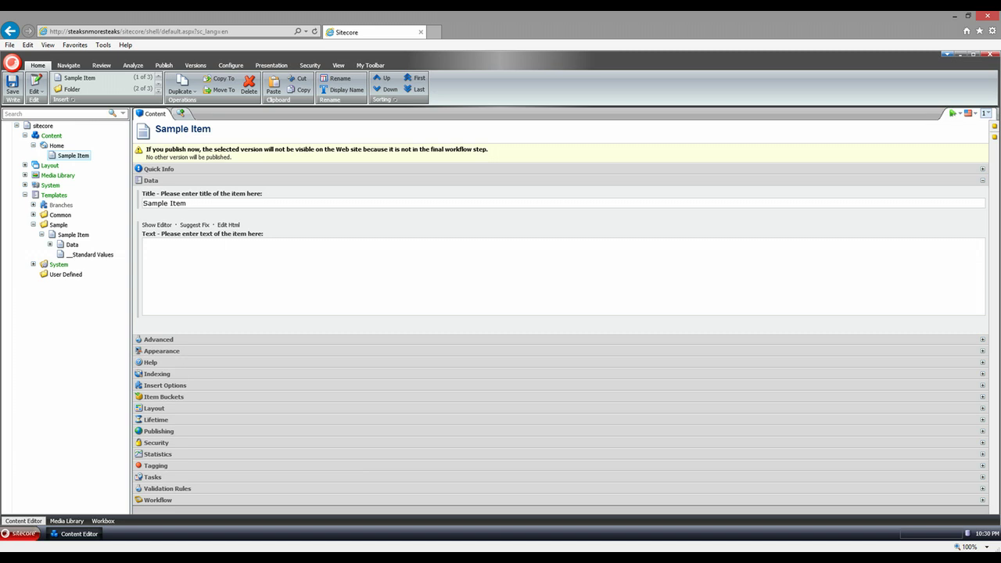
Step: Open the Workbox, move its window clear of the content tree and display the Sample Workflow
click(18, 533)
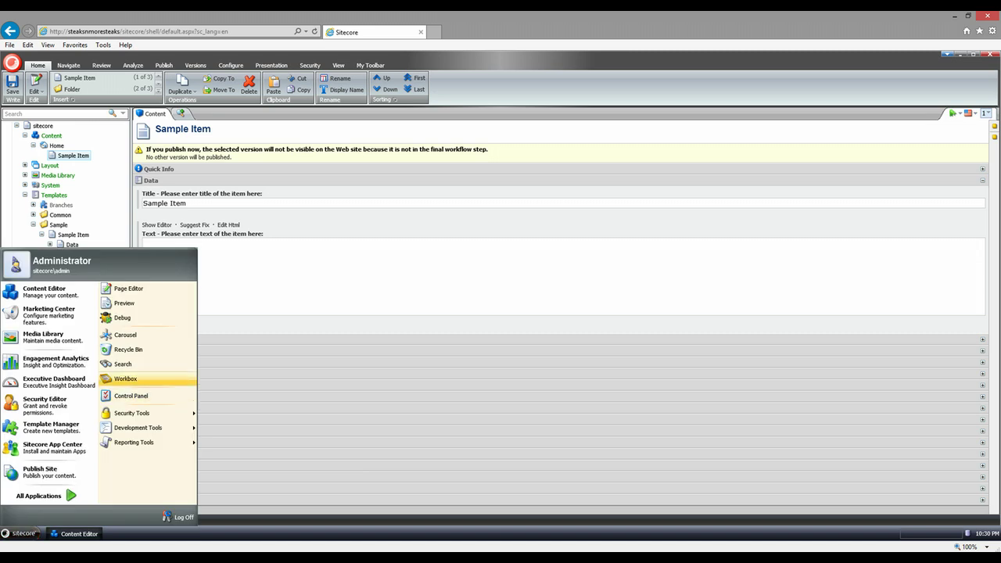
click(125, 378)
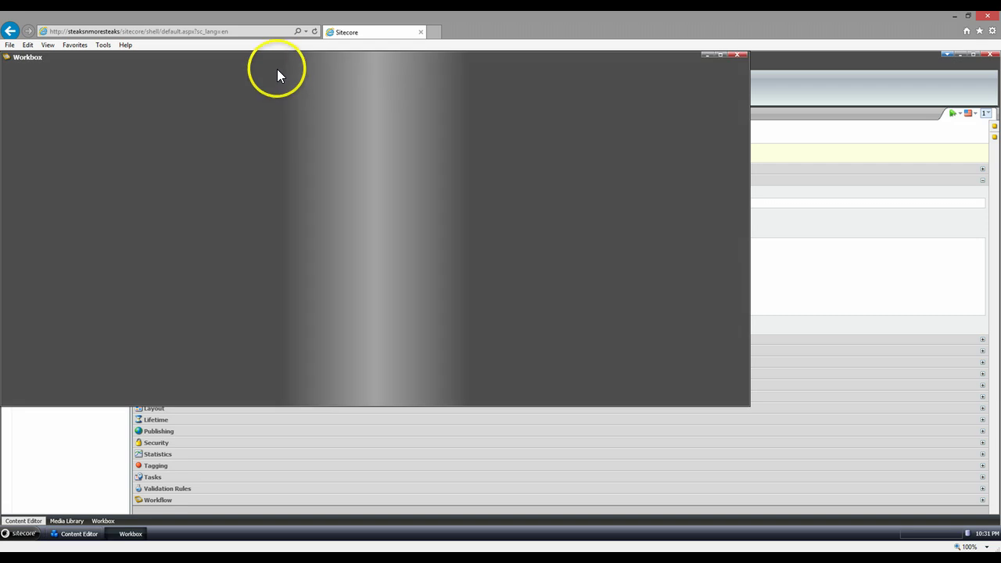
drag(280, 55, 403, 142)
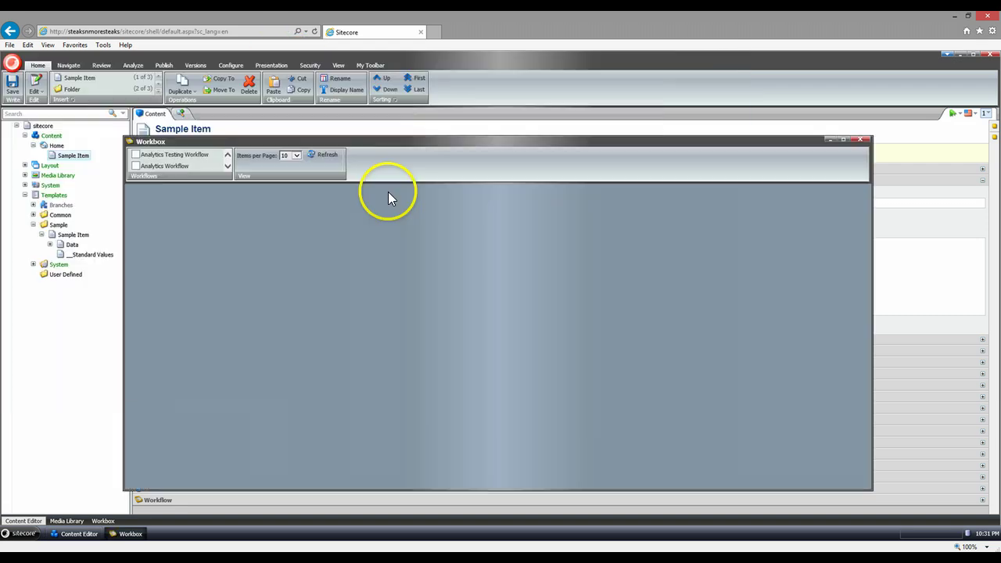
click(227, 167)
click(227, 167)
click(136, 169)
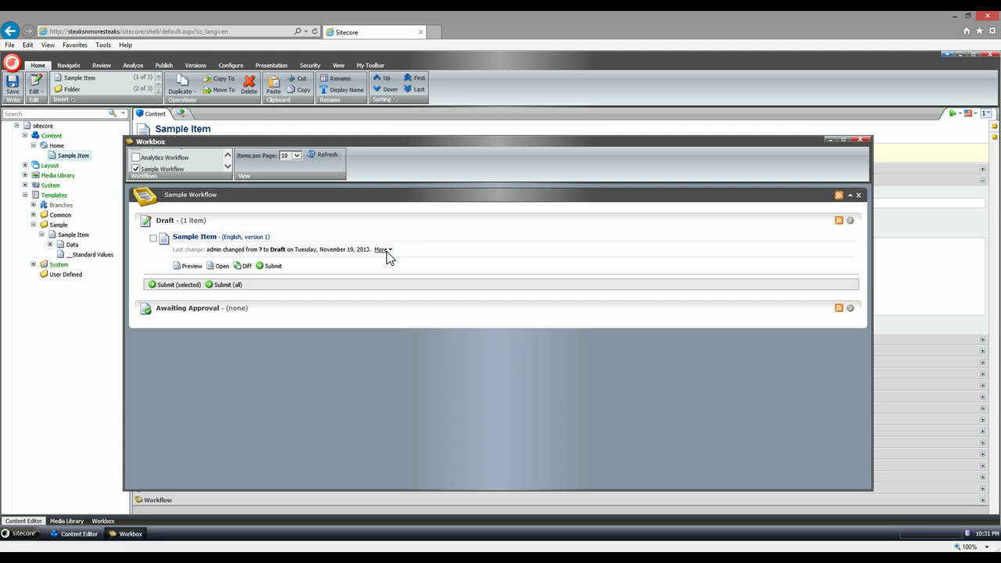
Step: Check the draft Sample Item's workflow history and submit the item with the comment "Standard workflow - Submit"
click(385, 250)
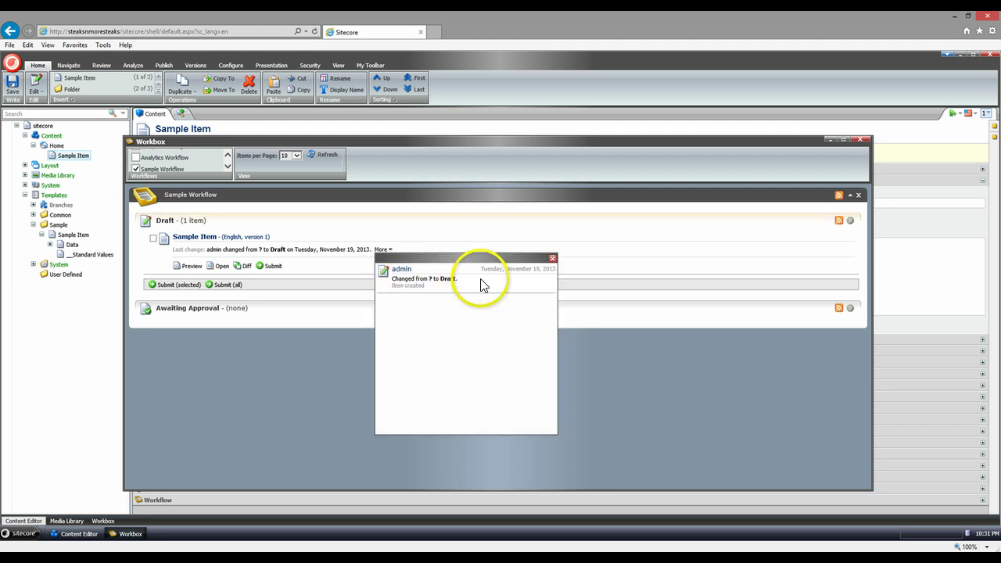
click(336, 281)
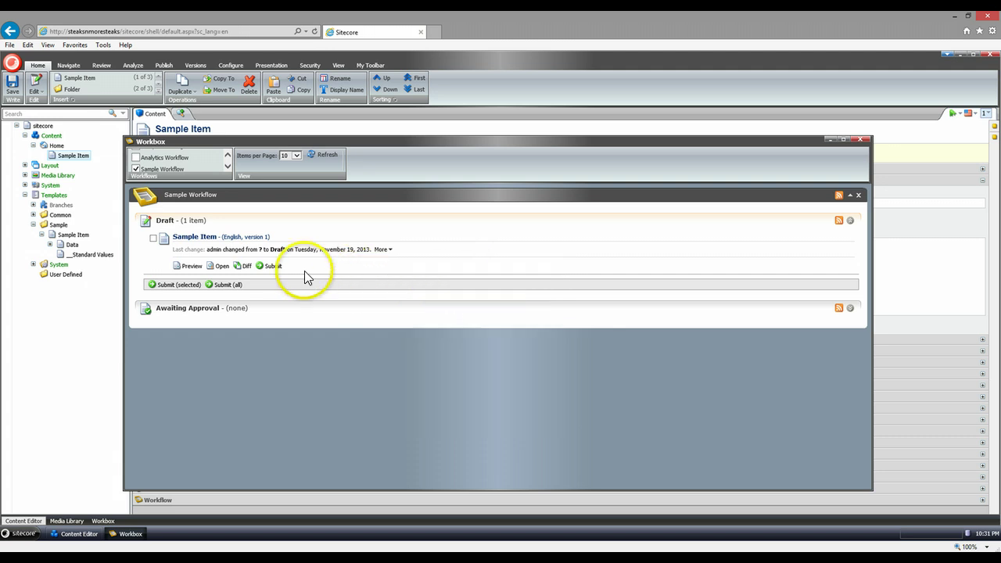
click(277, 268)
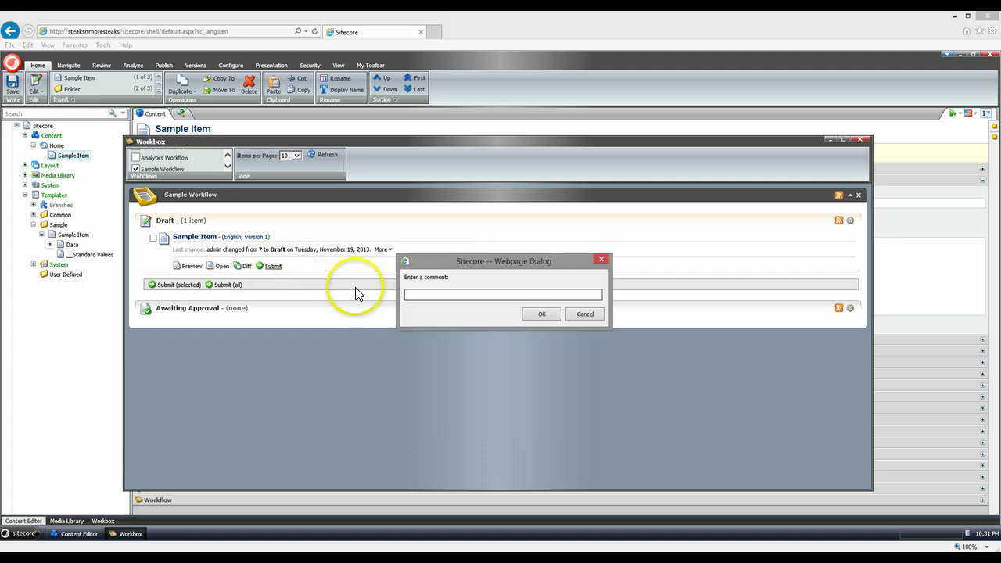
text(Standard wor)
key(BackSpace)
text(rkflow )
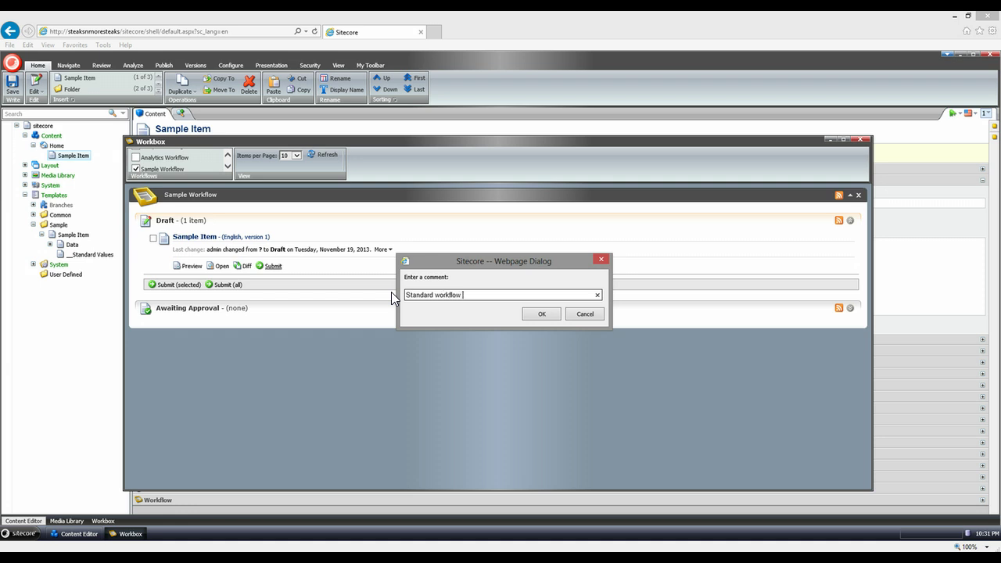
text(- Submit)
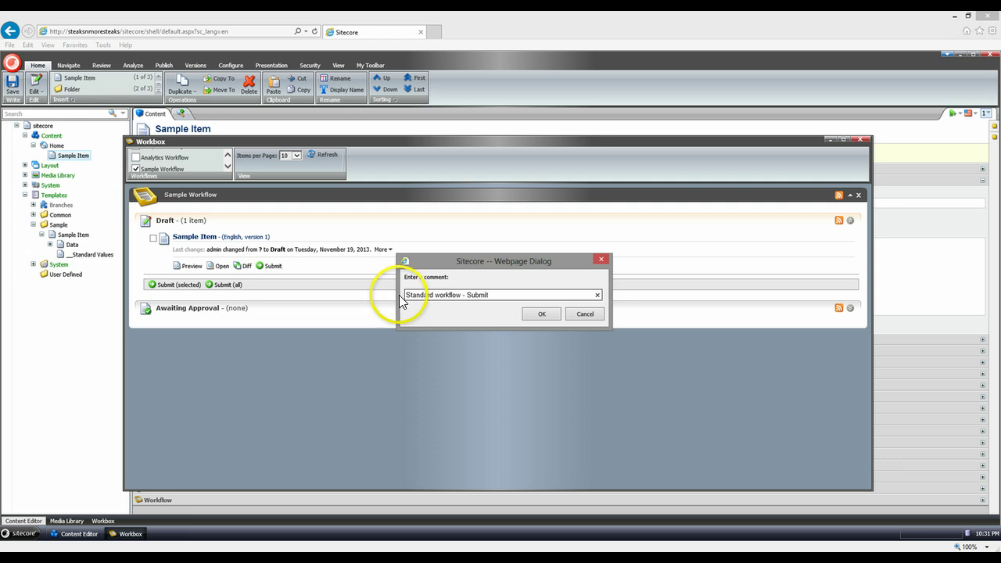
click(535, 316)
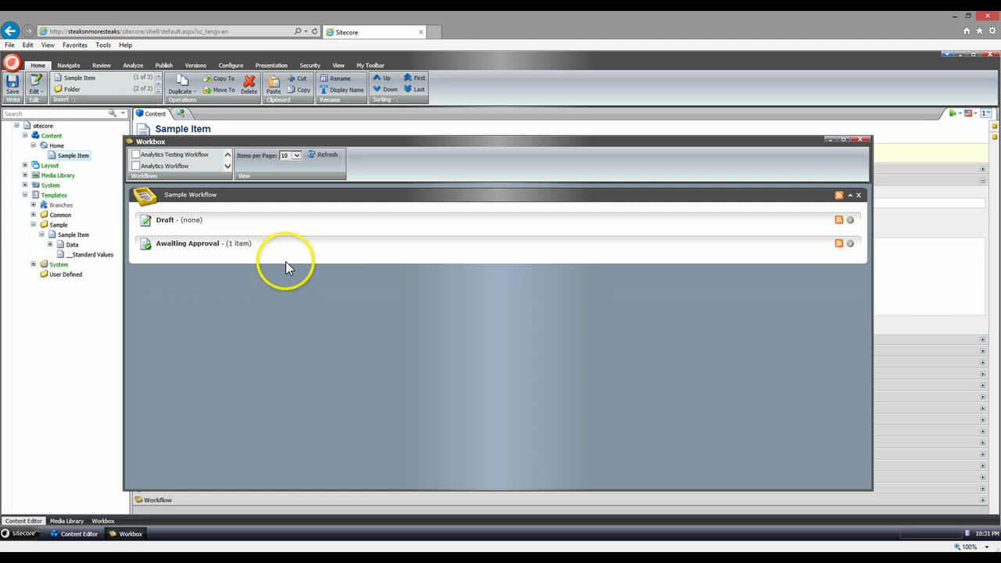
Step: Expand the Awaiting Approval state and reject Sample Item with the comment "Standard workflow - Rejected"
click(849, 243)
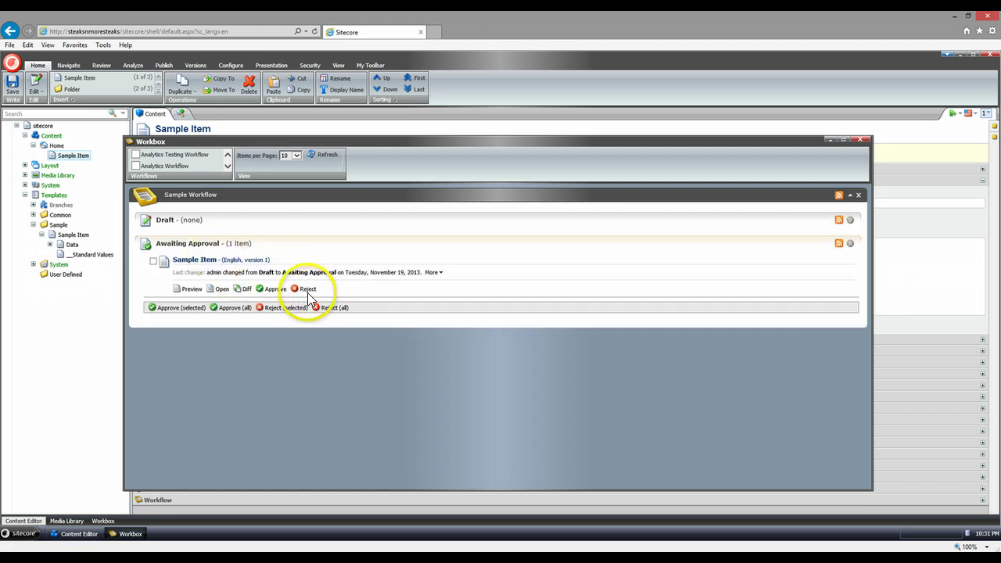
click(308, 293)
text(Standard w)
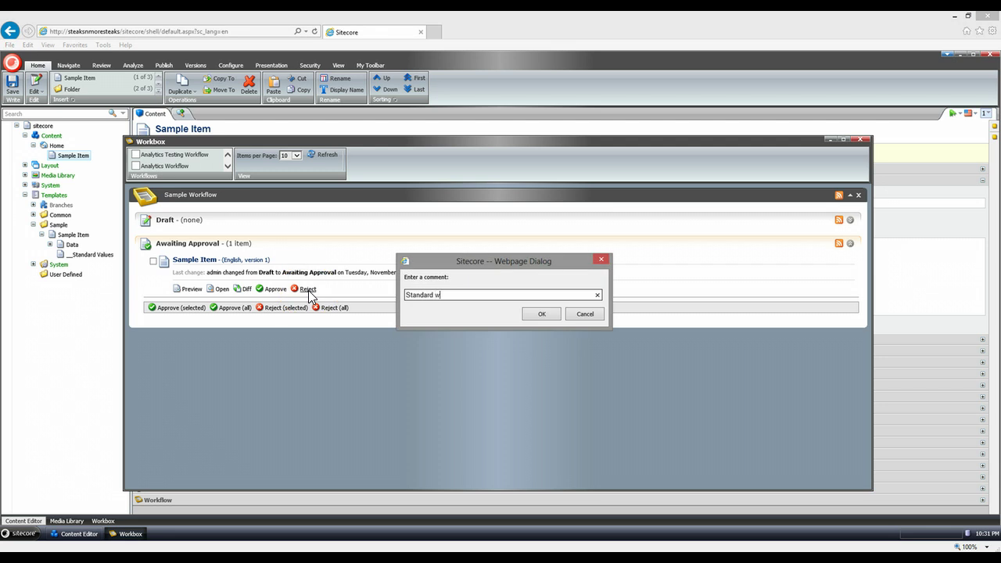
text(orkflow - Rejecte)
key(Return)
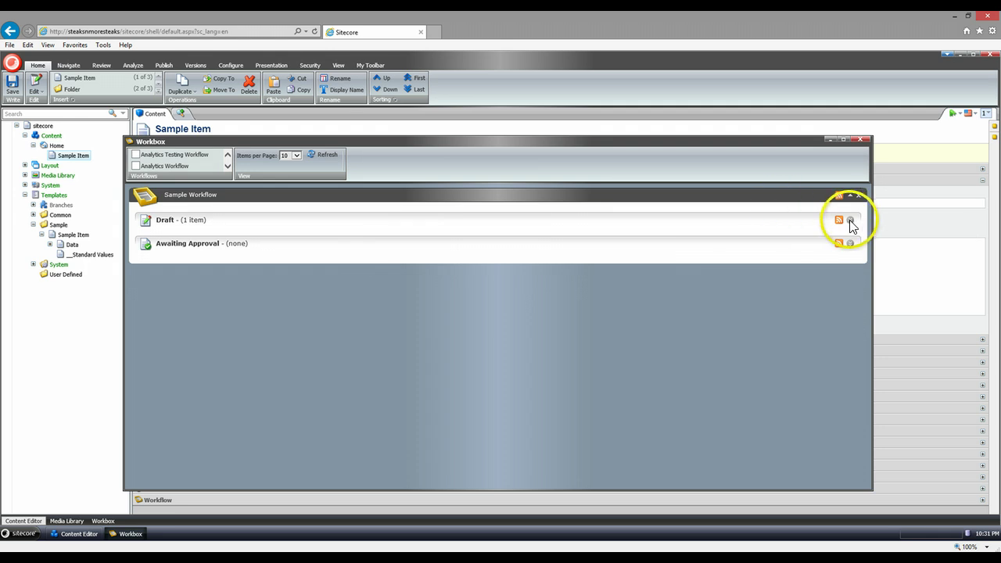
Step: Expand the Draft state and review the full workflow history of Sample Item with its comments
click(850, 221)
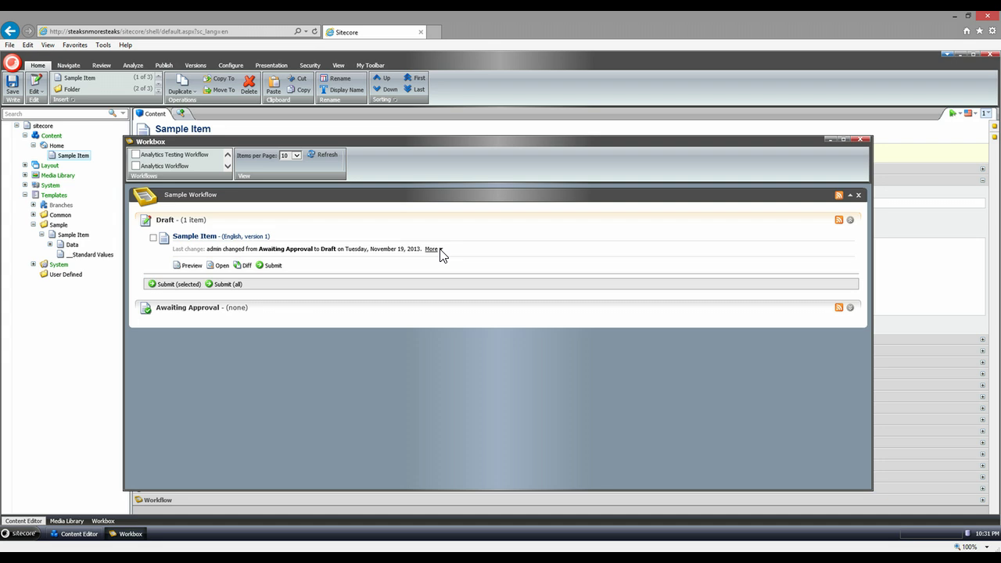
click(440, 250)
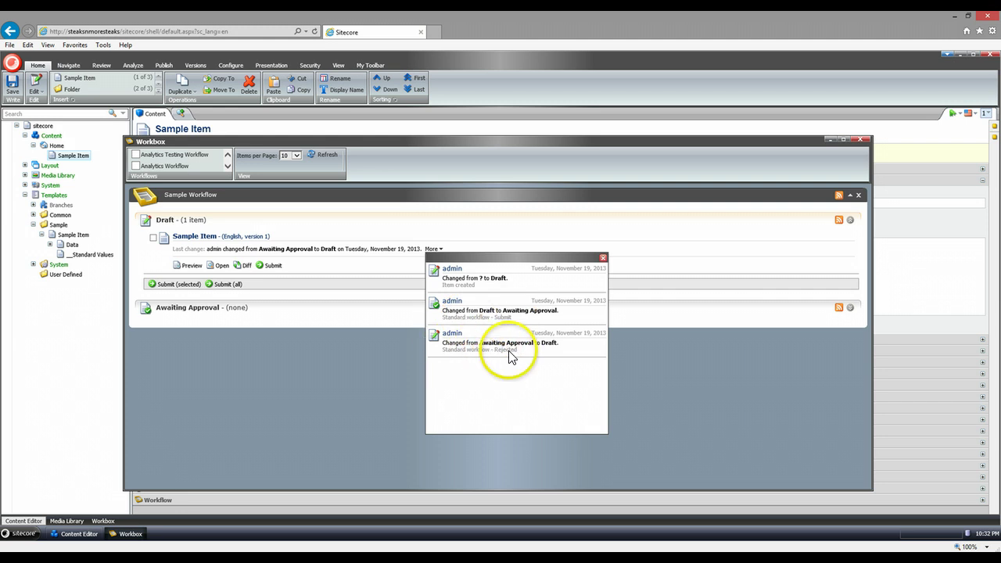
click(346, 353)
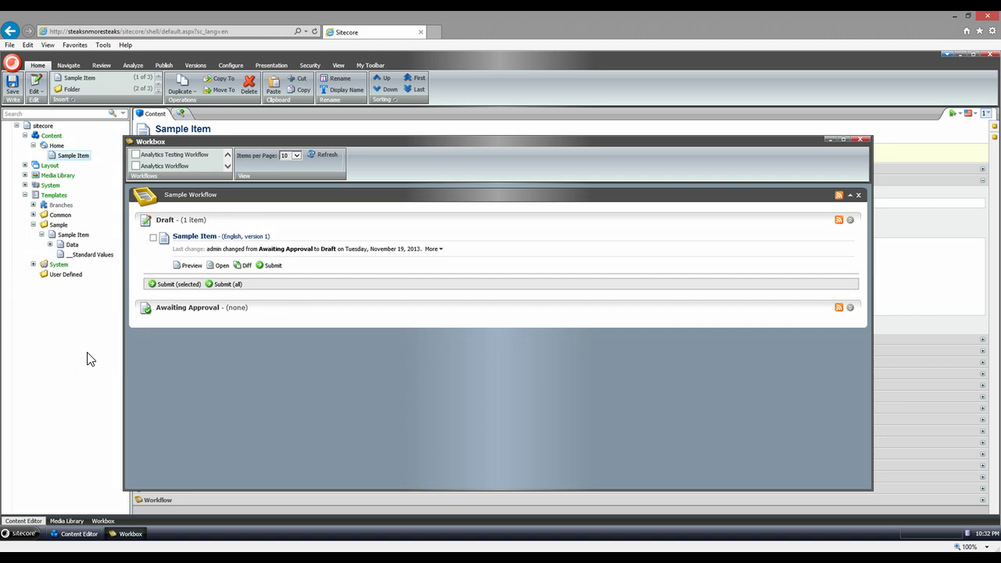
Step: Start the Installation Wizard and select the package Custom Workflow Comments Module - CWC-1.1.zip from the server
click(19, 533)
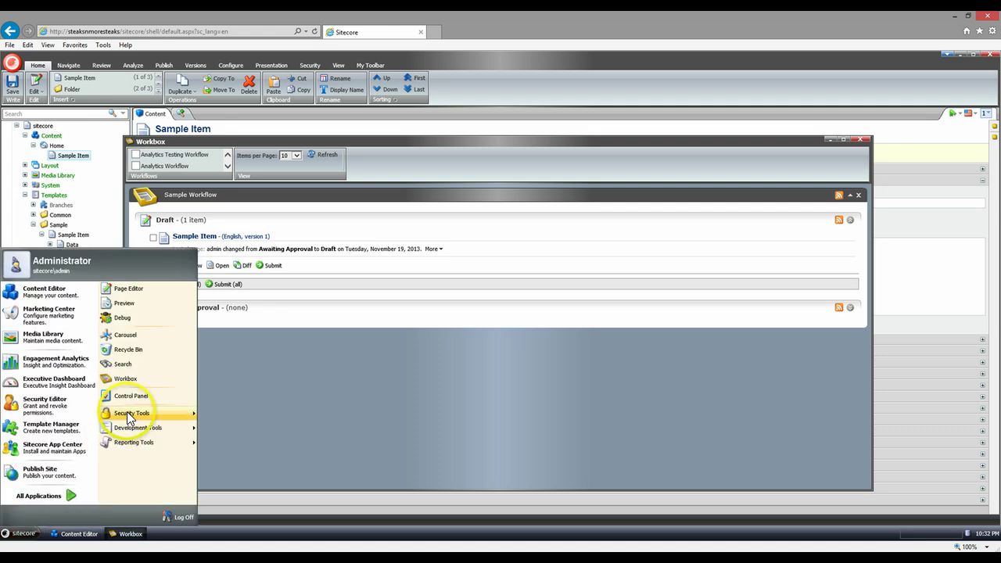
mouse_move(189, 431)
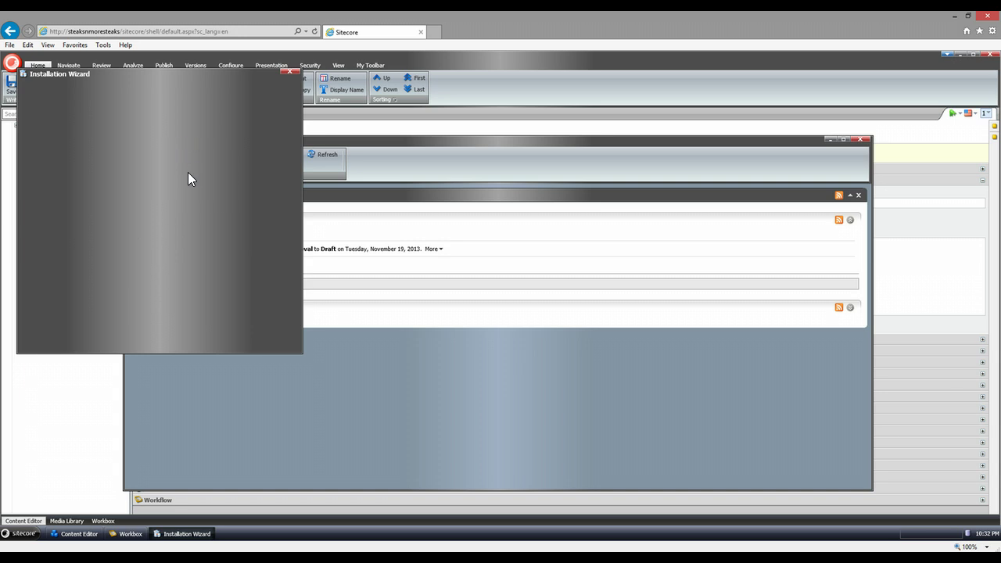
click(134, 324)
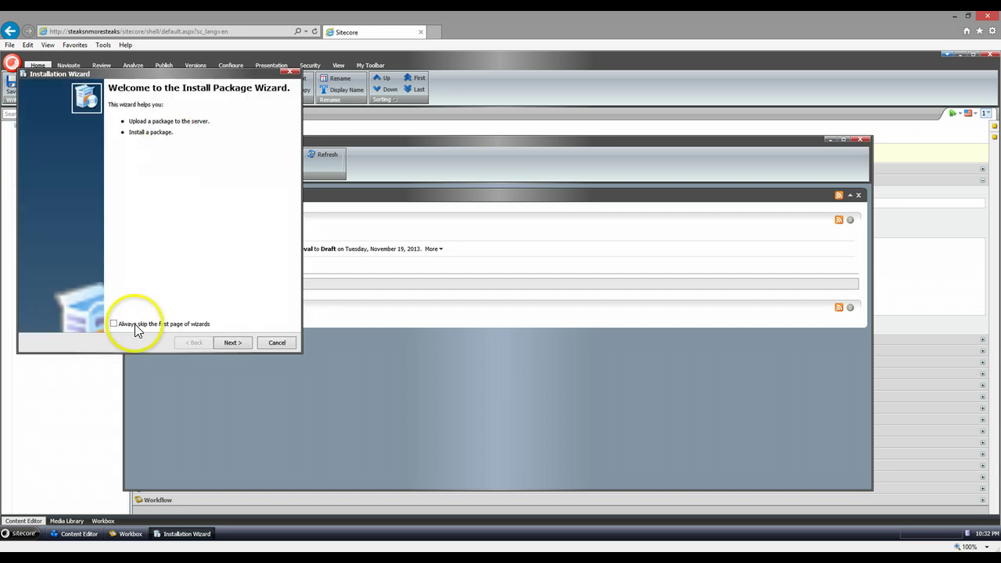
click(219, 343)
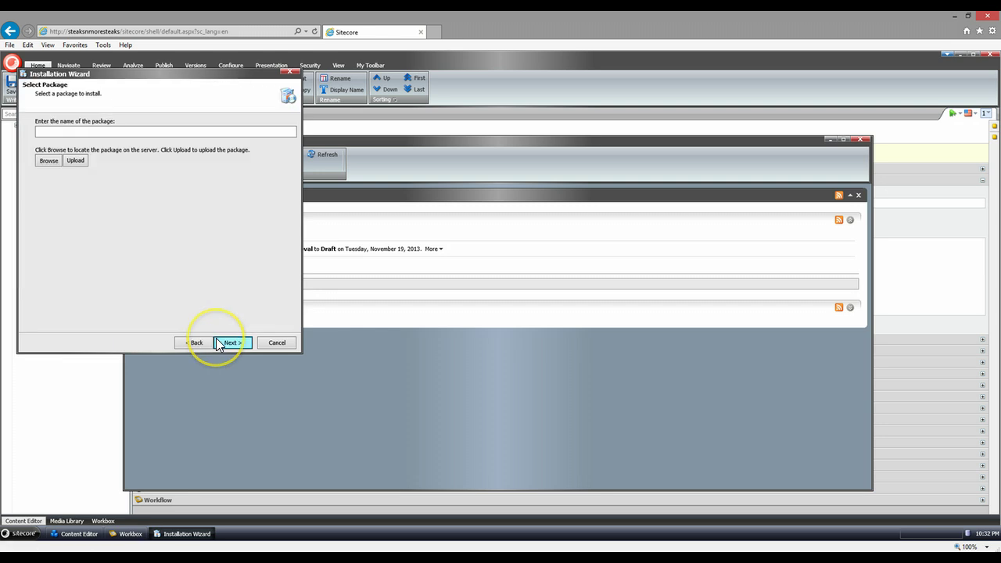
click(47, 161)
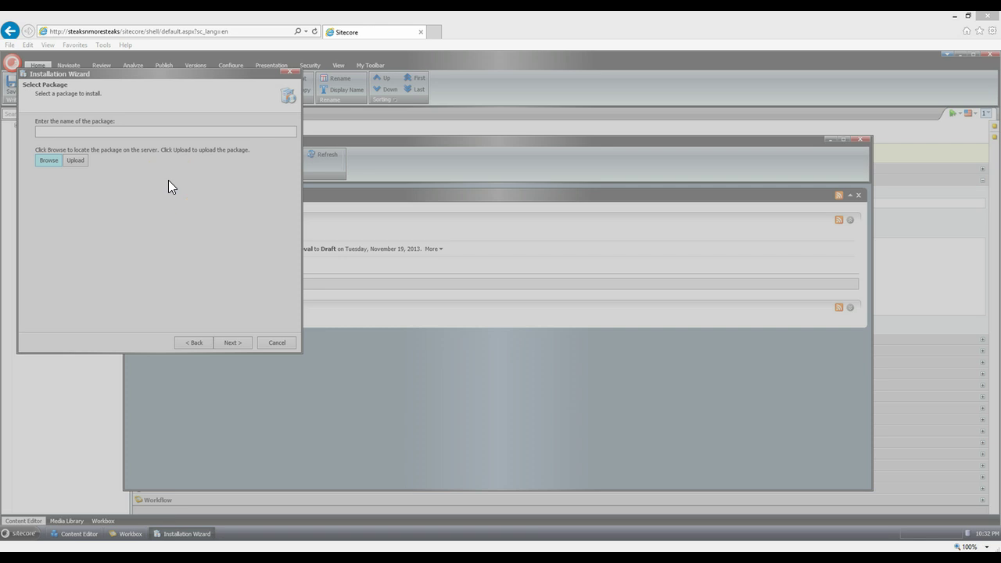
click(398, 195)
click(553, 446)
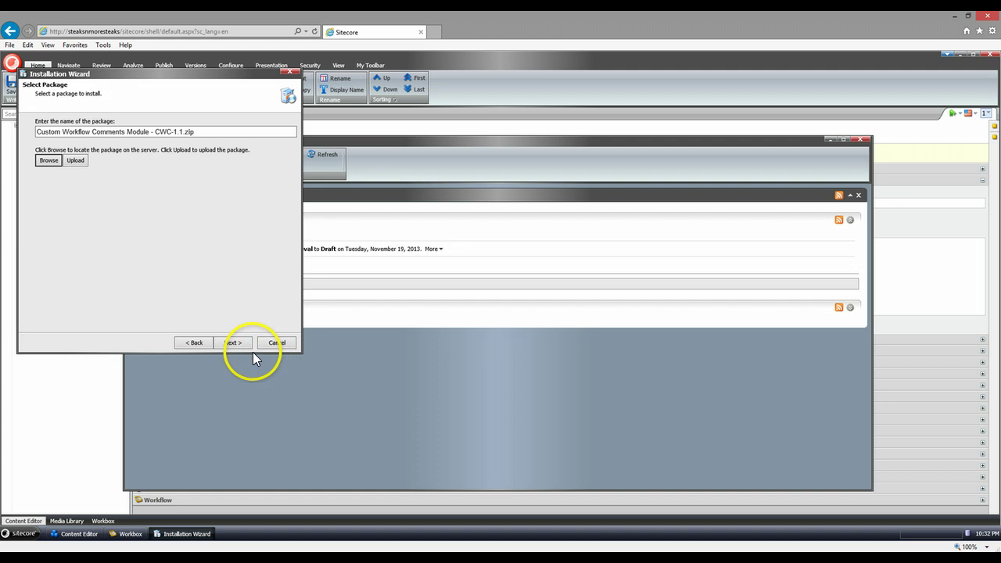
Step: Go through the package's readme and start installing version 1.1 of the Custom Workflow Comments Module
click(237, 343)
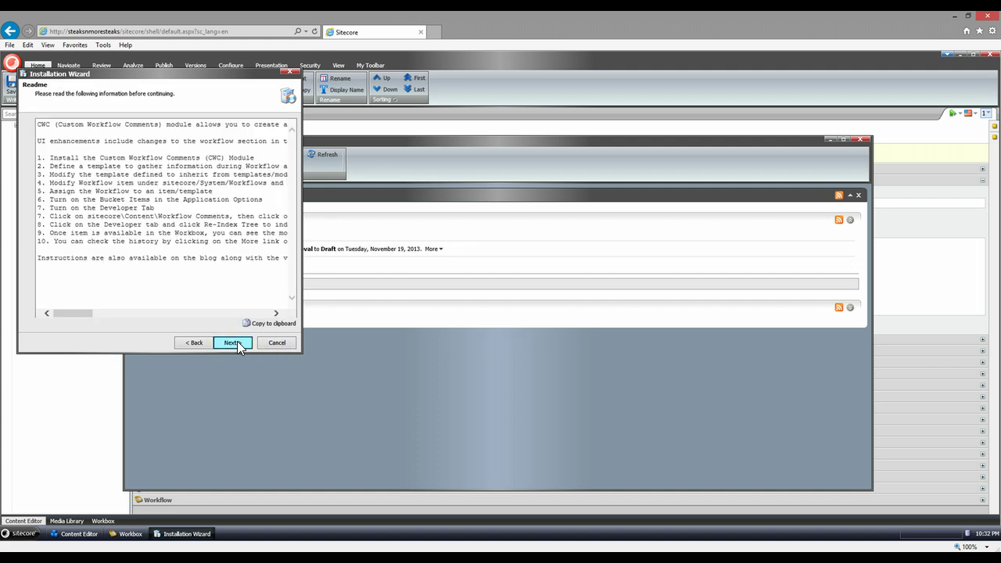
drag(129, 157, 253, 258)
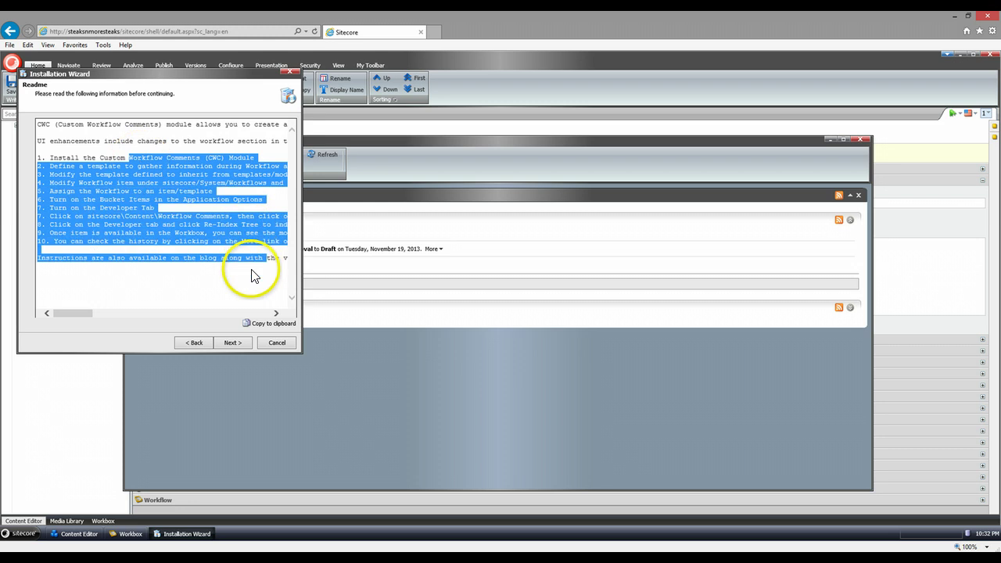
click(244, 324)
click(227, 343)
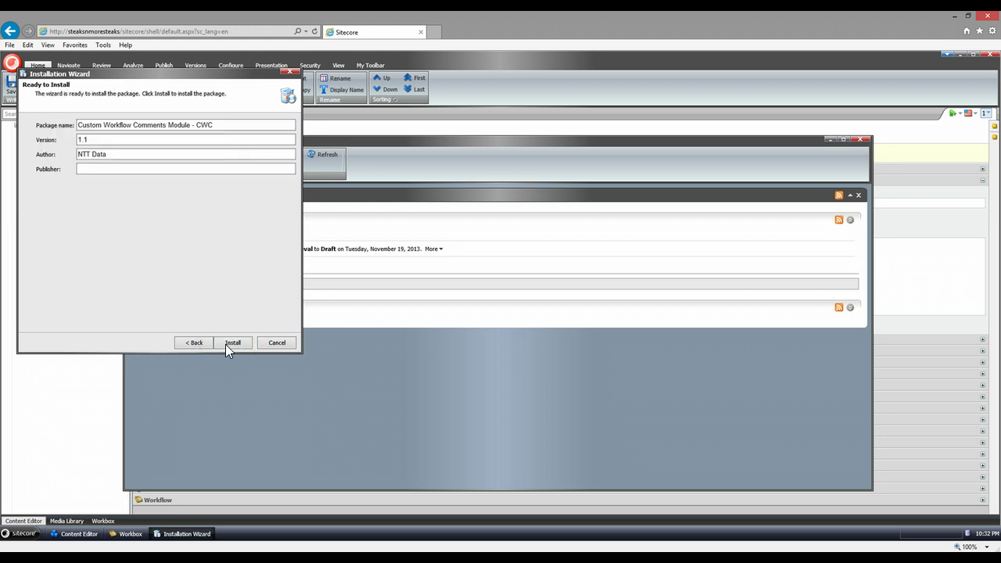
click(225, 344)
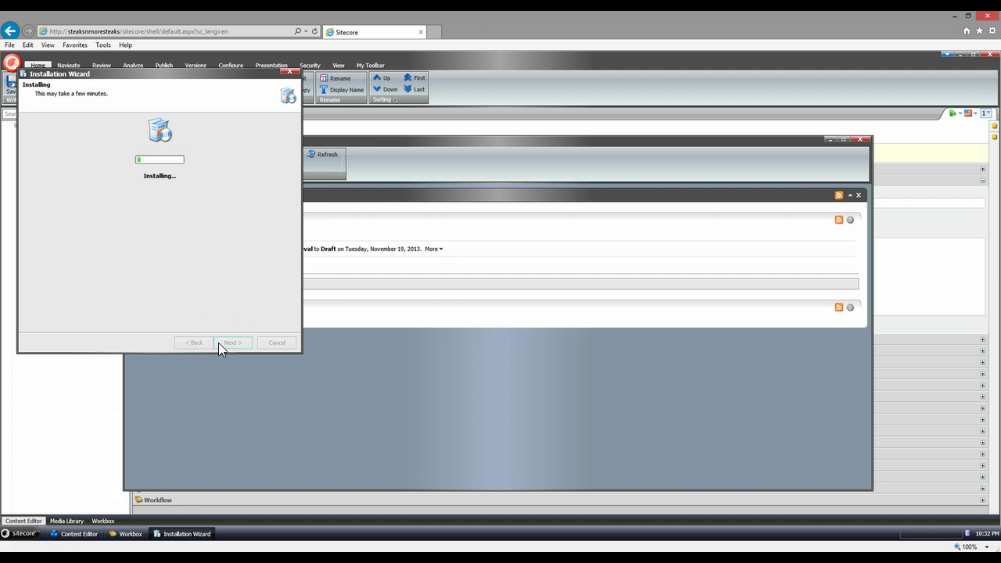
click(232, 338)
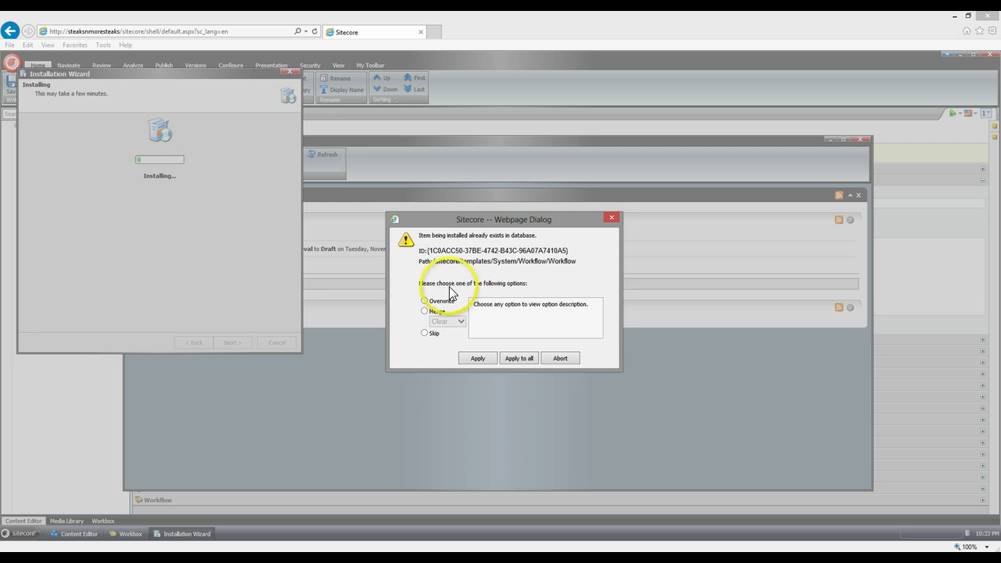
Step: Resolve the installation conflict by choosing Overwrite for all items that already exist in the database
click(424, 304)
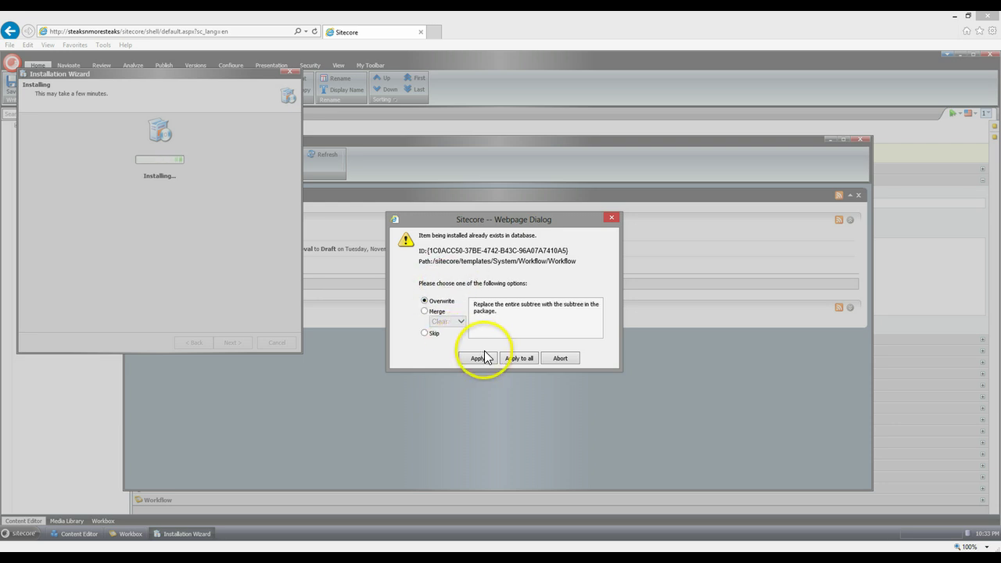
click(509, 359)
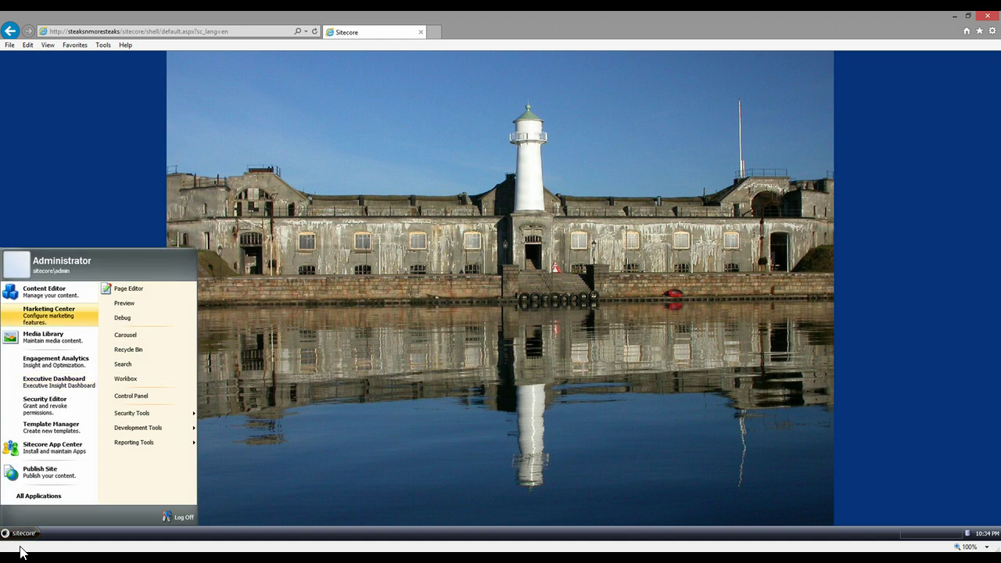
Step: Open the Content Editor and turn on the Item Buckets gutter markers in the content tree
key(Return)
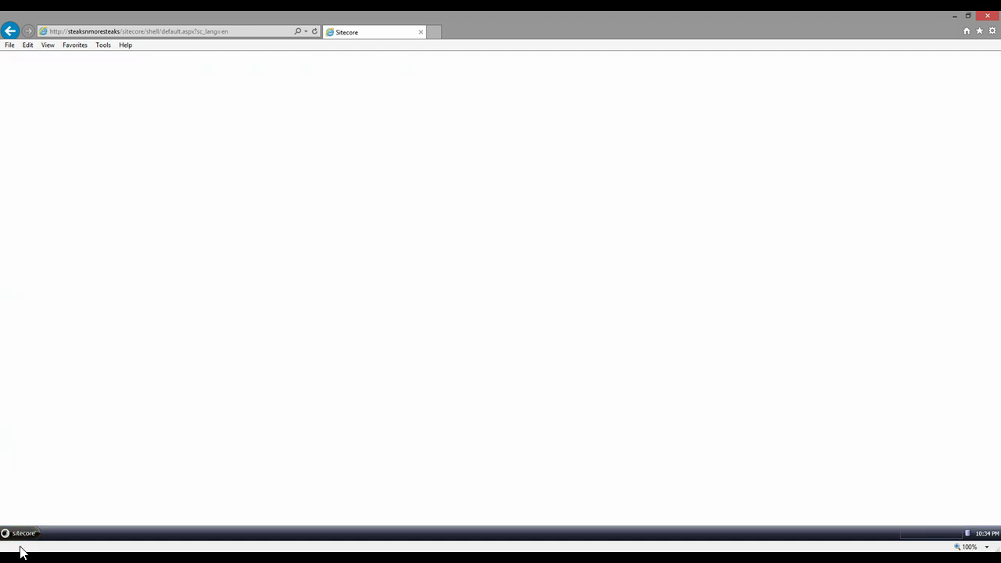
click(71, 297)
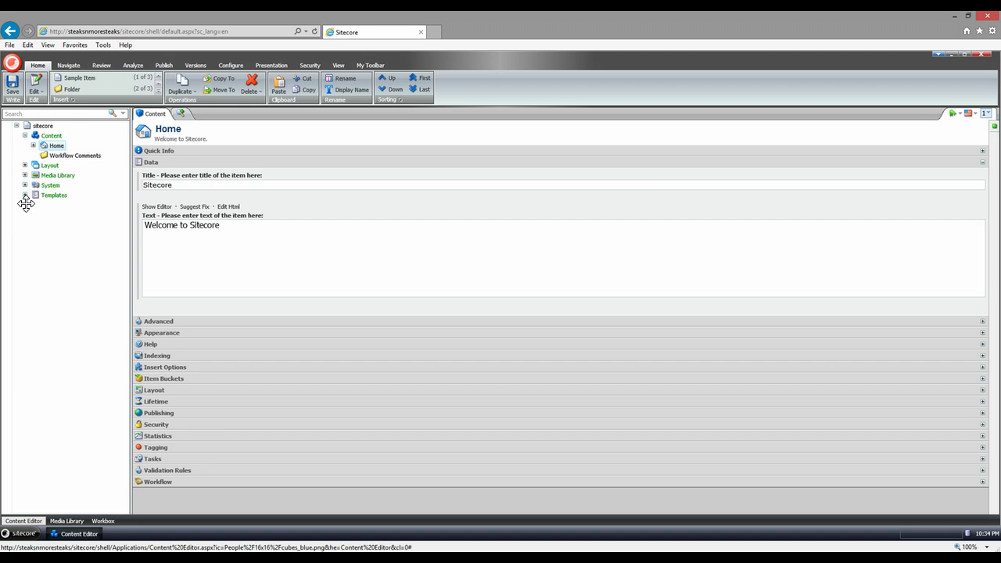
click(30, 136)
click(55, 147)
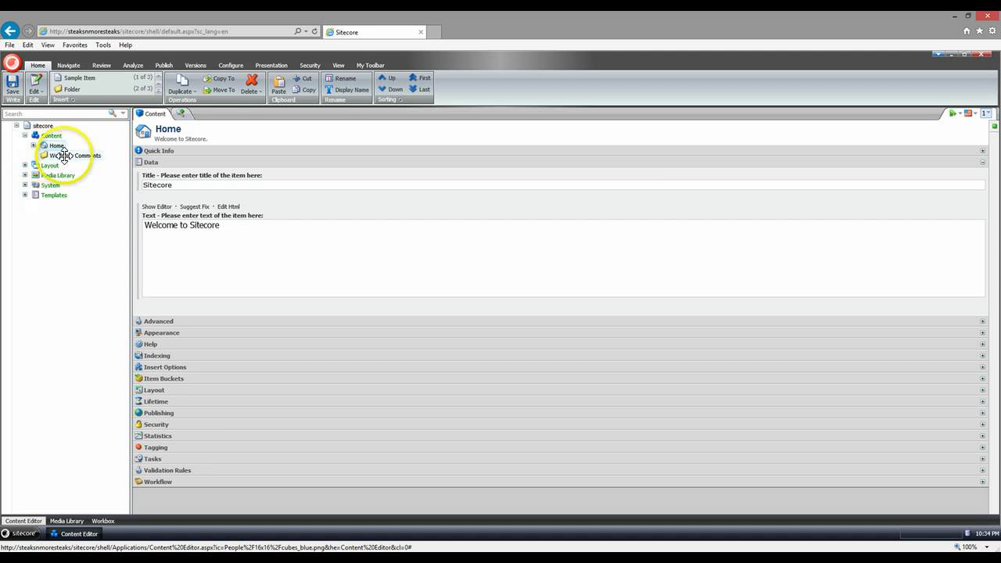
click(9, 156)
right_click(10, 156)
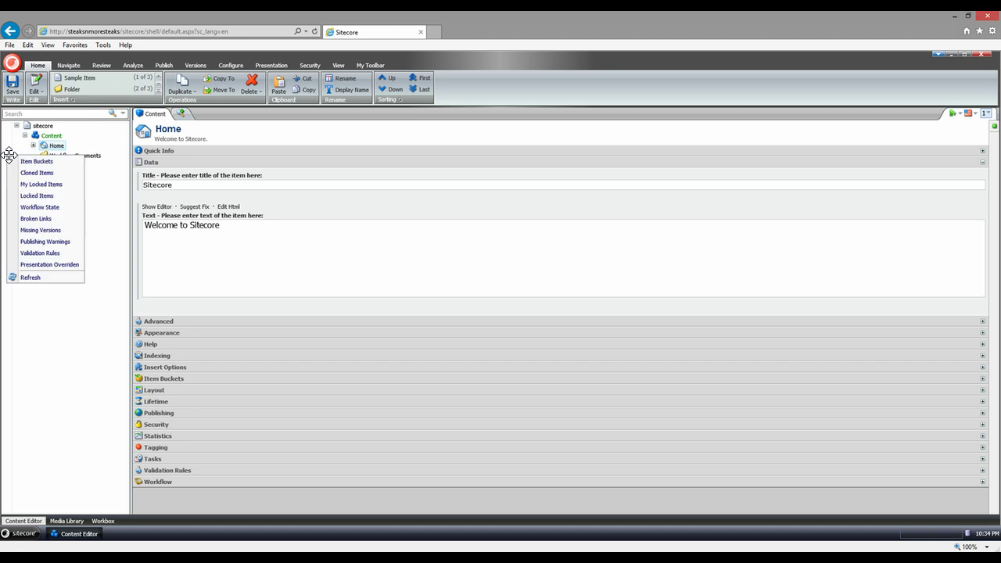
click(48, 167)
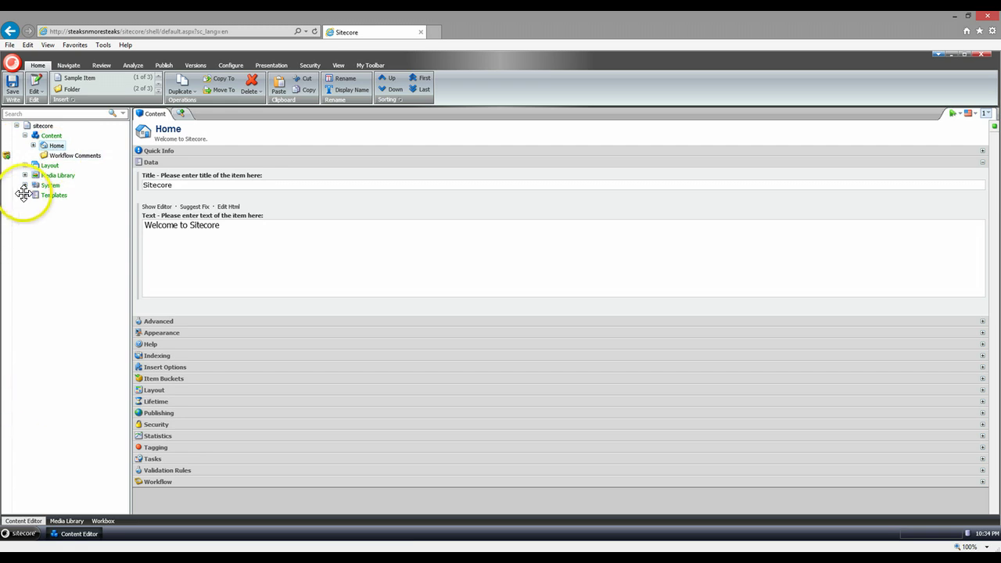
Step: Expand Templates/Modules/Custom Workflow Comments, widen the content tree and open the Custom Workflow Comments Settings template
click(25, 195)
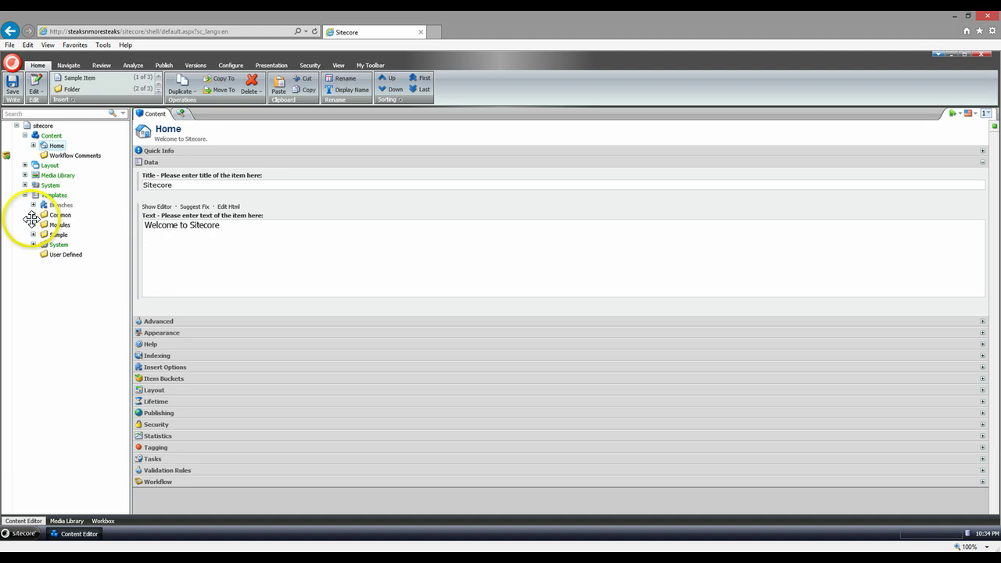
click(33, 225)
click(41, 234)
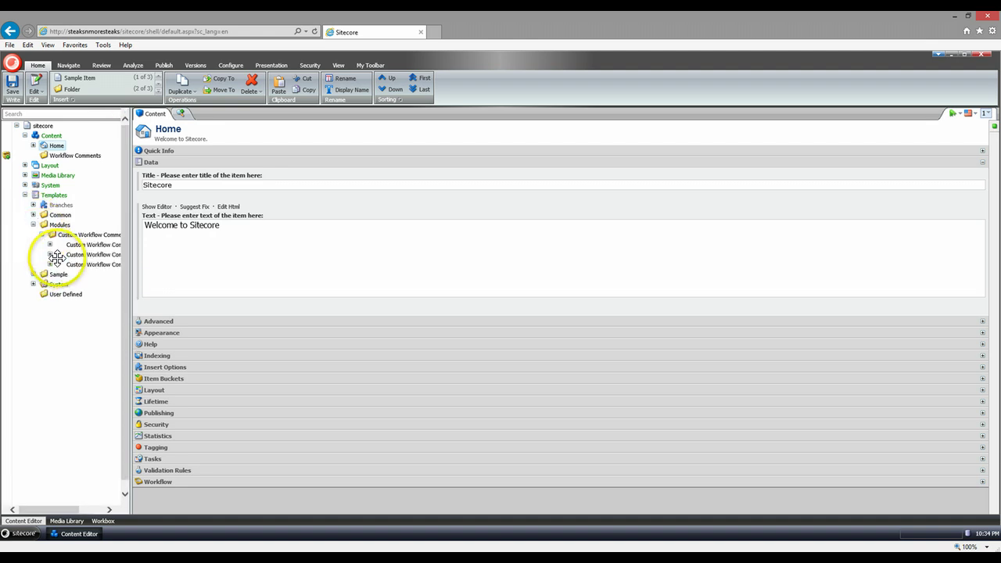
drag(129, 223, 195, 217)
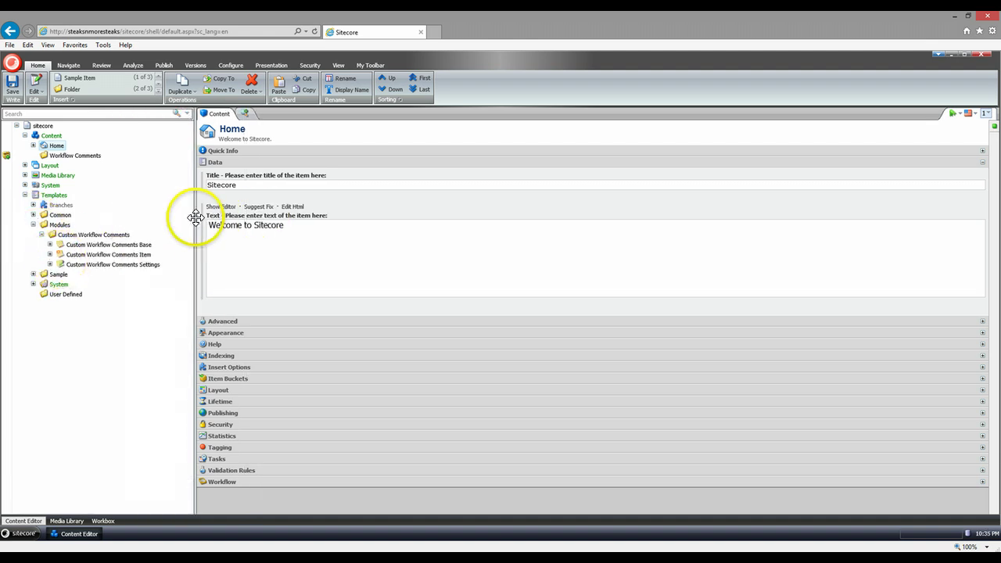
click(50, 264)
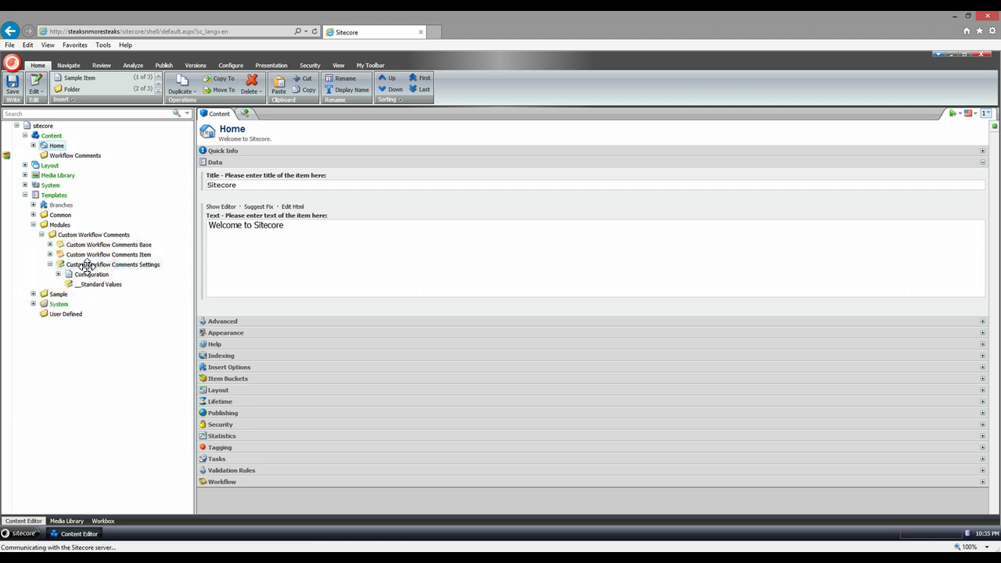
click(86, 266)
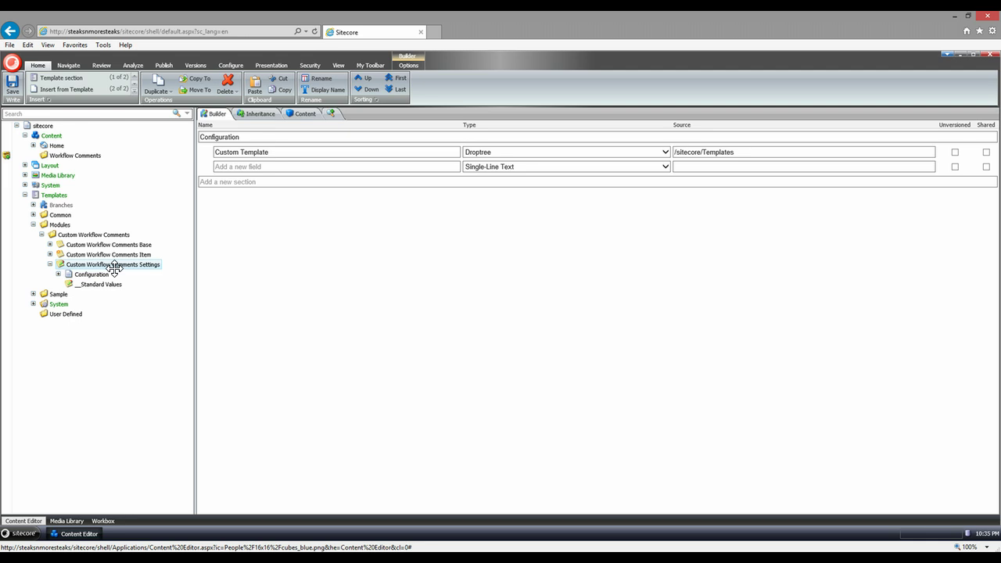
Step: Review the fields of the Custom Workflow Comments Item template and open the Custom Workflow Comments Base template
drag(114, 267, 93, 254)
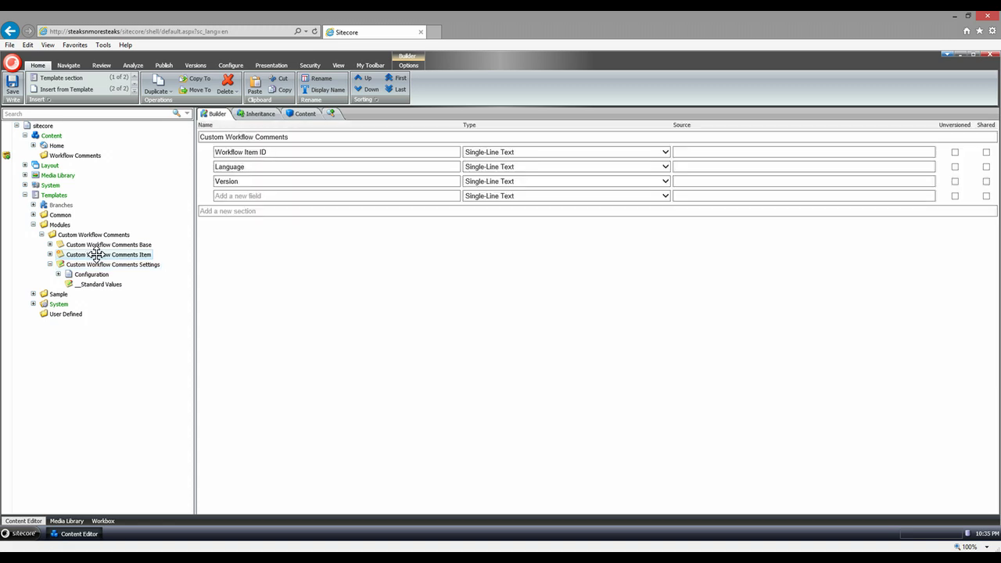
click(166, 260)
click(137, 259)
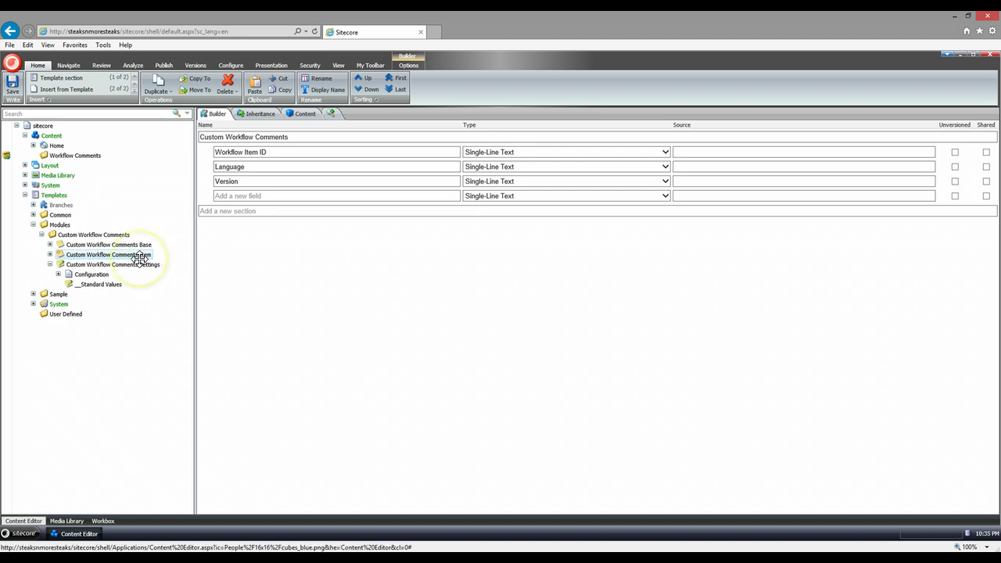
click(140, 243)
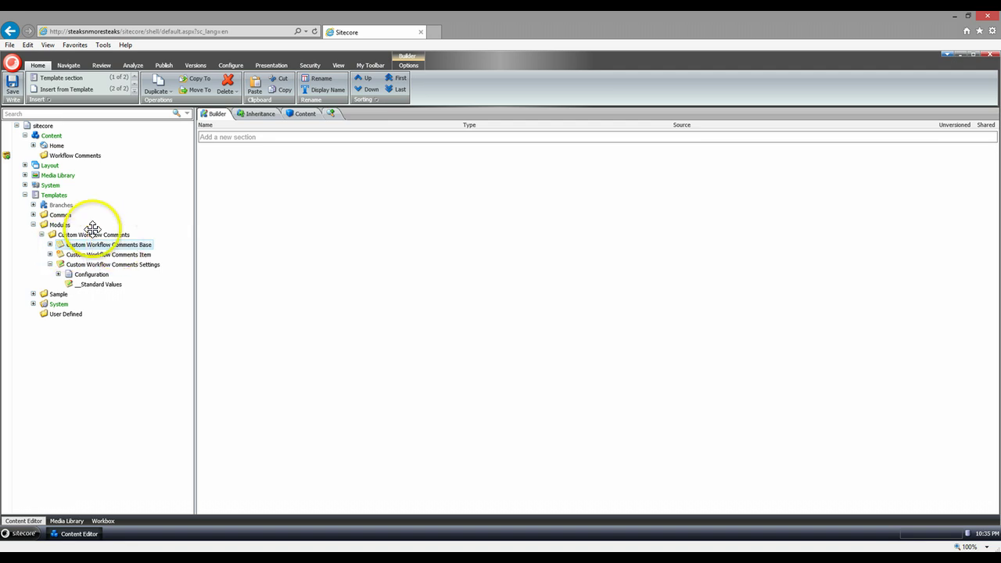
Step: Examine the Item Buckets settings of Custom Workflow Comments Base and the Bucketable option in its __Standard Values
click(303, 113)
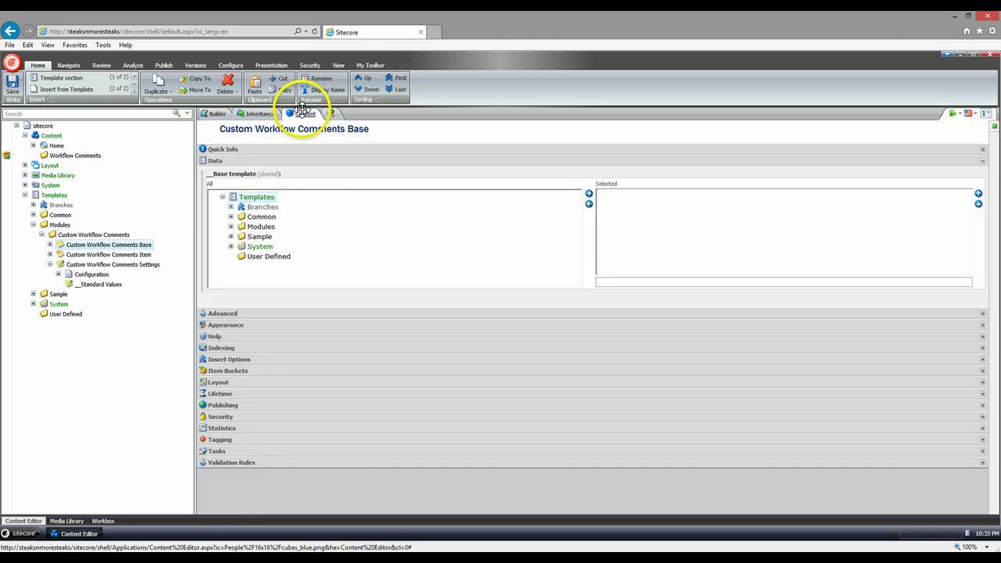
click(263, 369)
scroll(283, 421, down, 1)
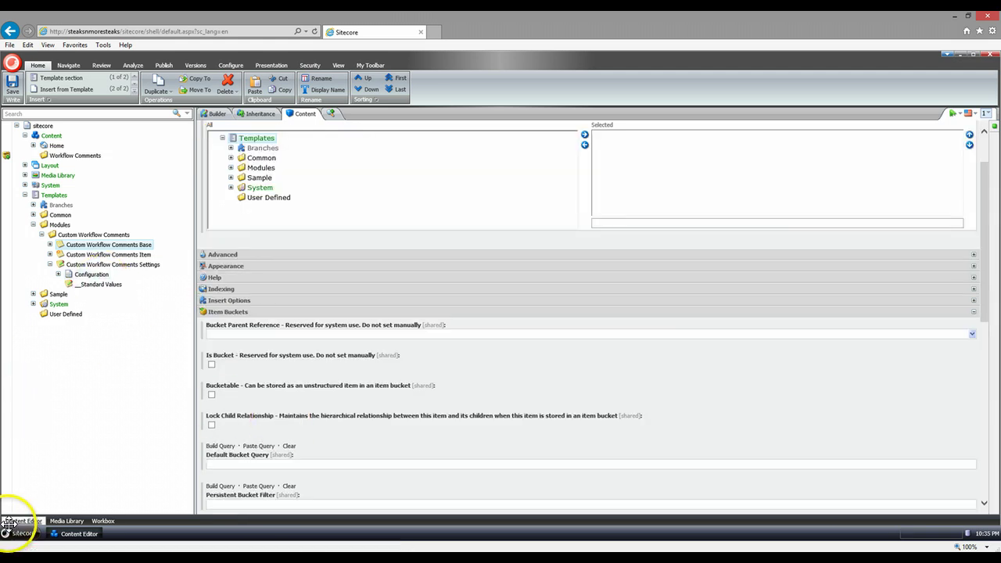
click(50, 244)
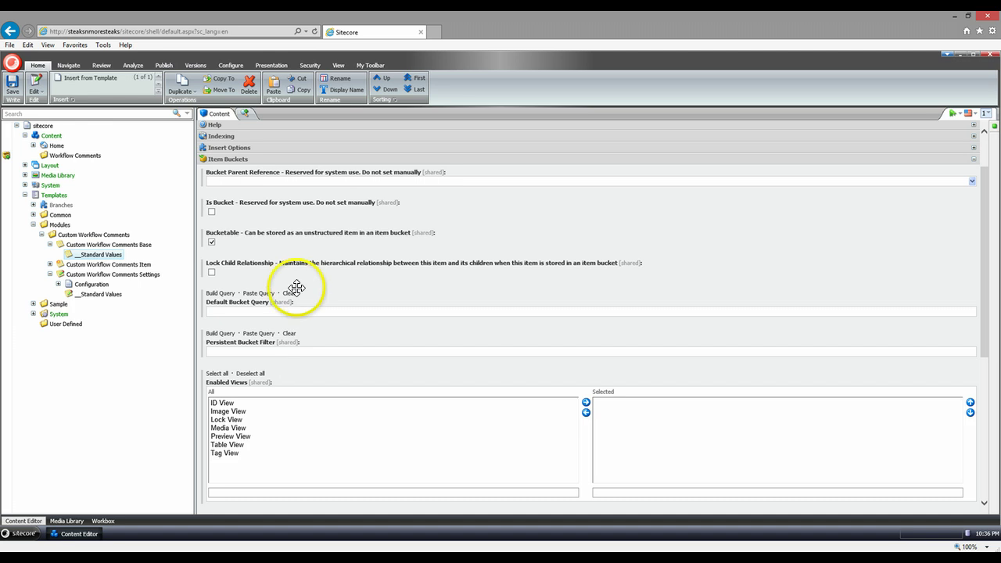
click(212, 242)
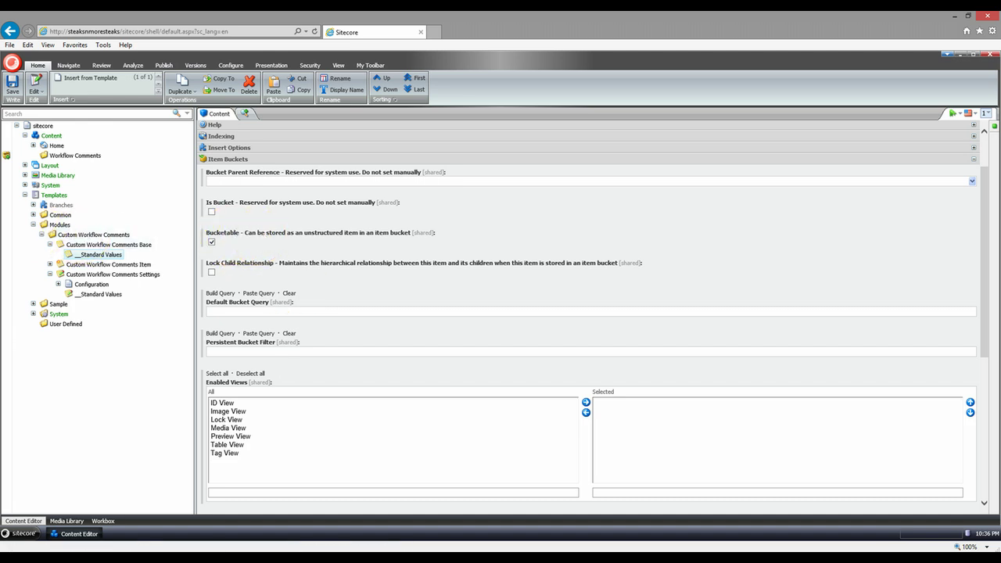
Step: Inspect the base templates and fields of the Workflow template under Templates/System/Workflow, and collapse the branch when done
click(34, 225)
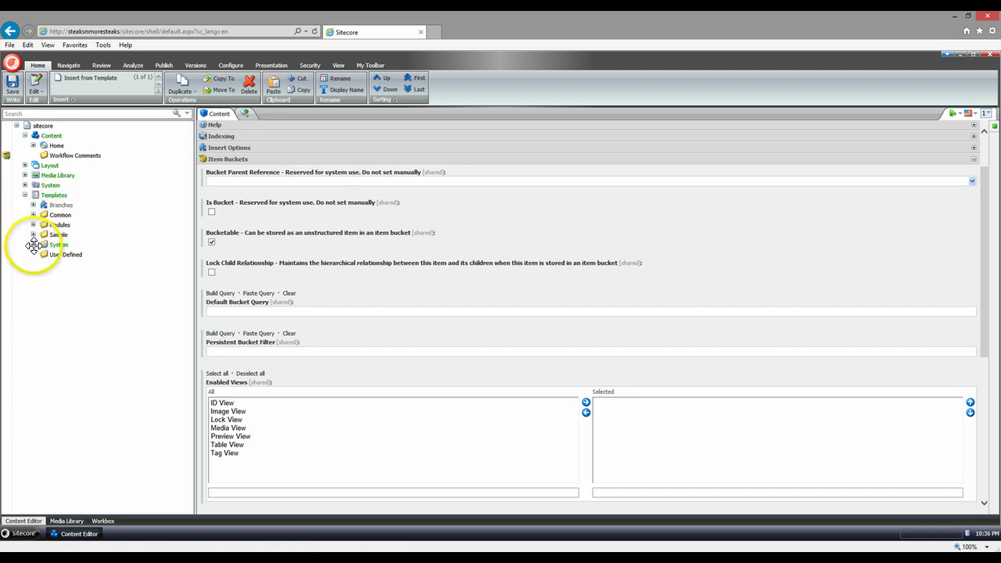
click(34, 244)
scroll(29, 407, down, 3)
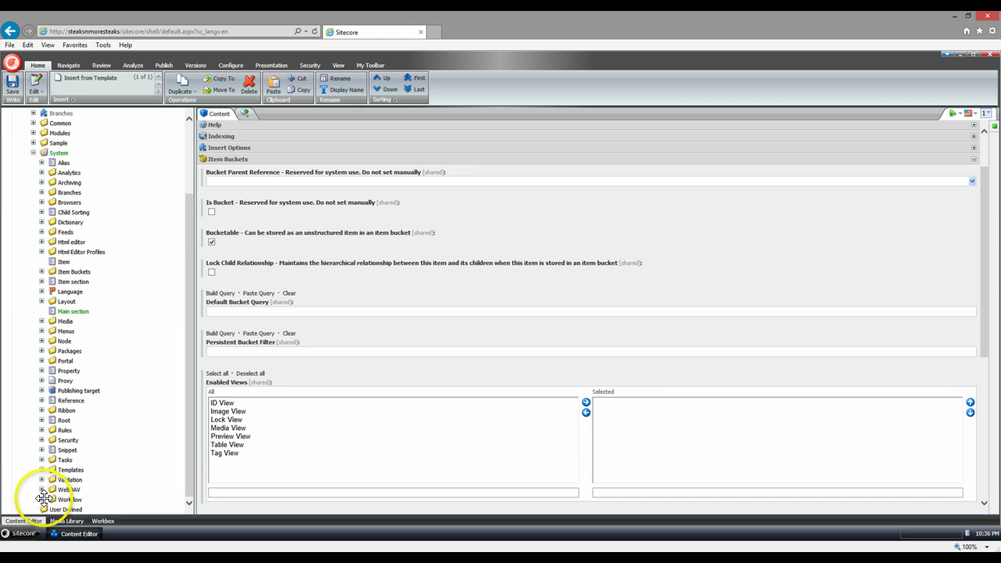
click(41, 499)
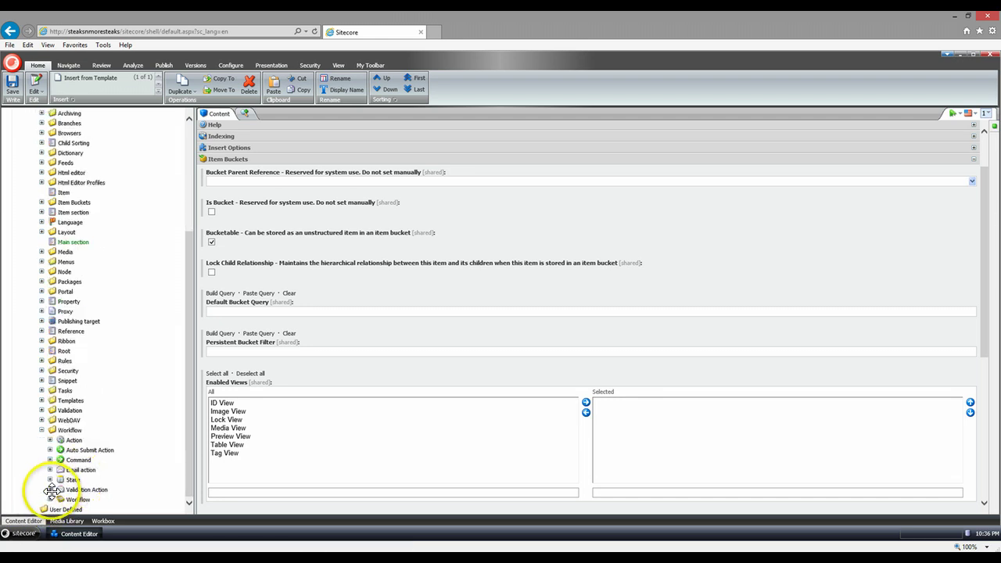
click(50, 499)
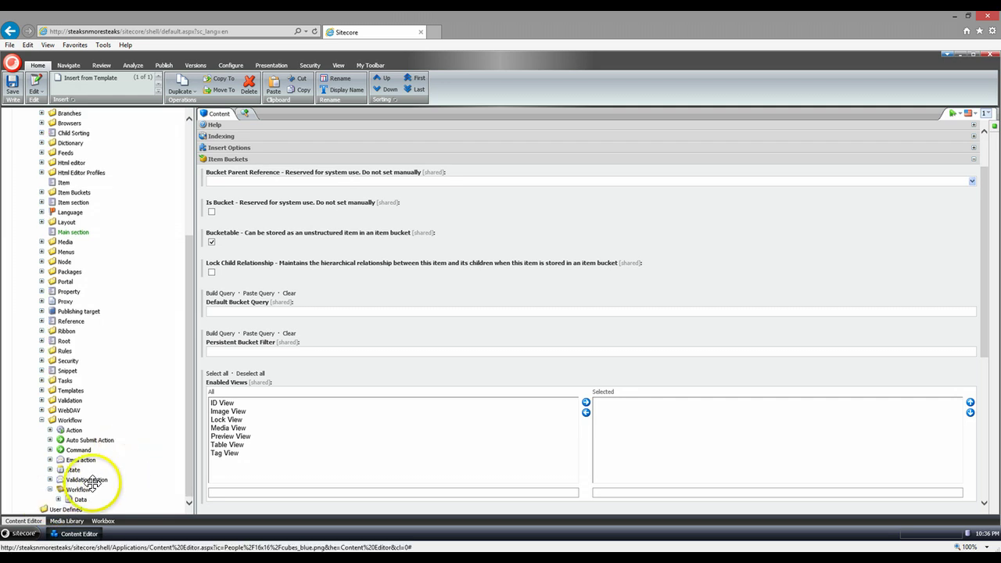
click(71, 490)
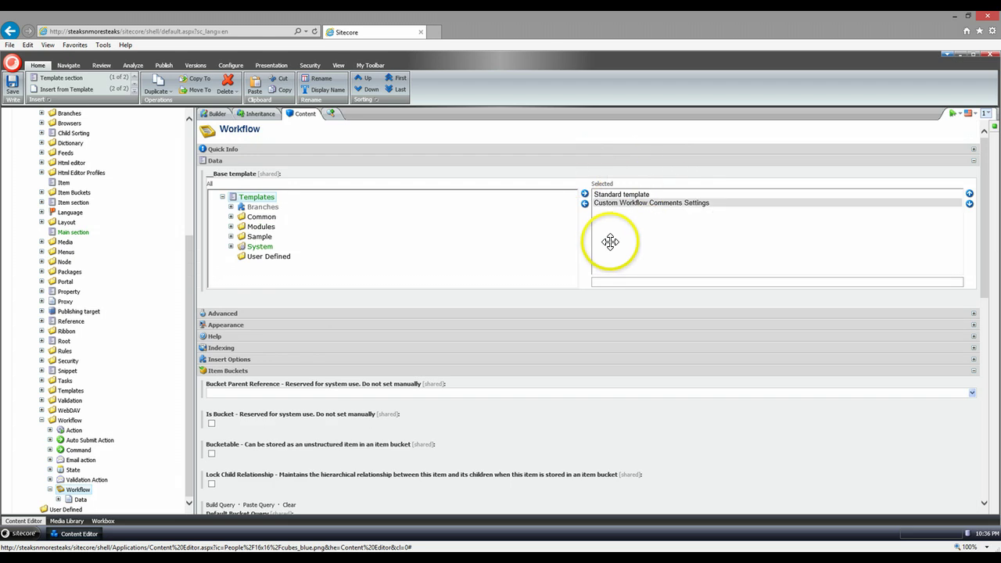
click(618, 203)
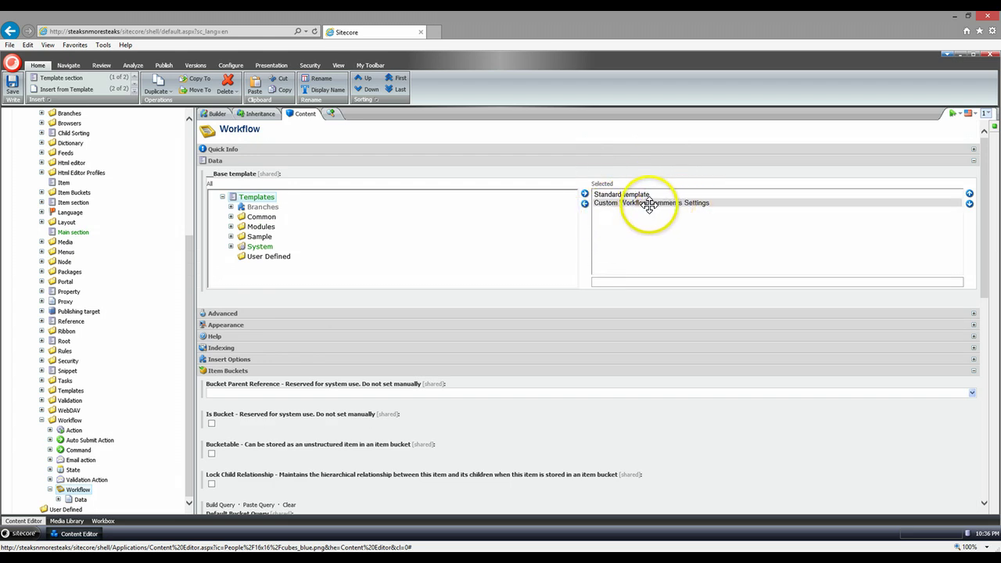
click(220, 113)
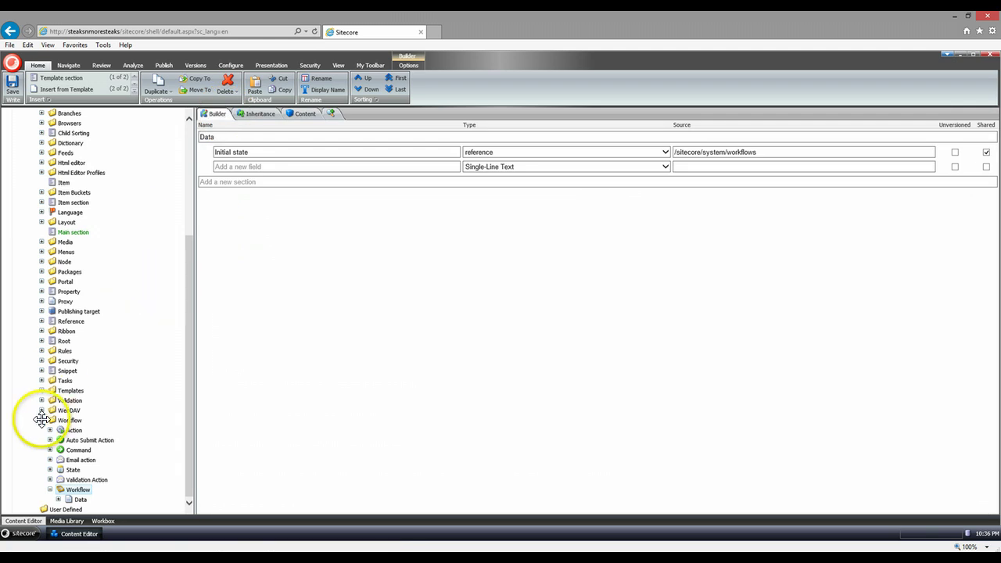
click(42, 420)
middle_click(27, 291)
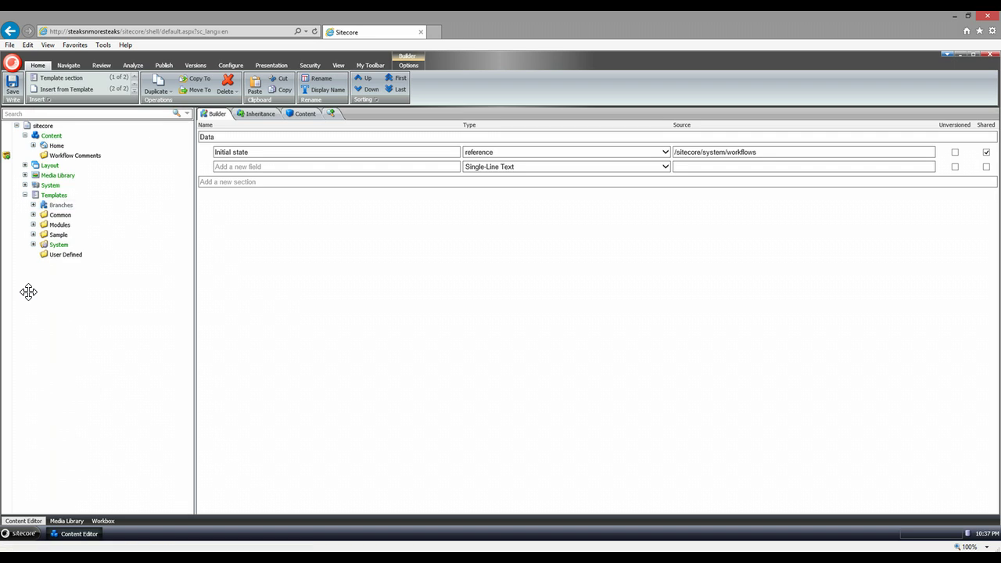
middle_click(28, 224)
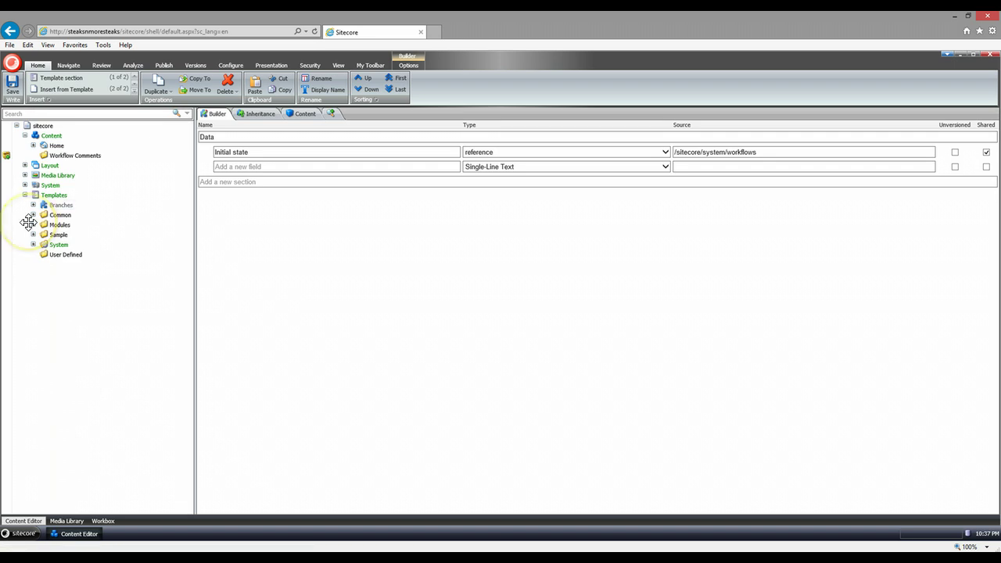
middle_click(38, 210)
middle_click(8, 241)
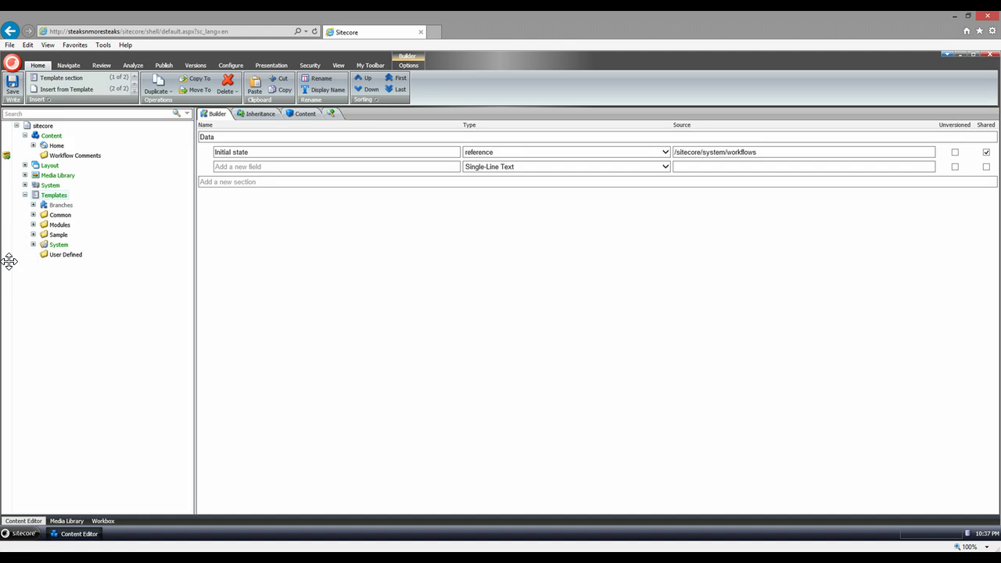
Step: Create a template folder named SteaksNMoreSteaks directly under Templates
click(33, 265)
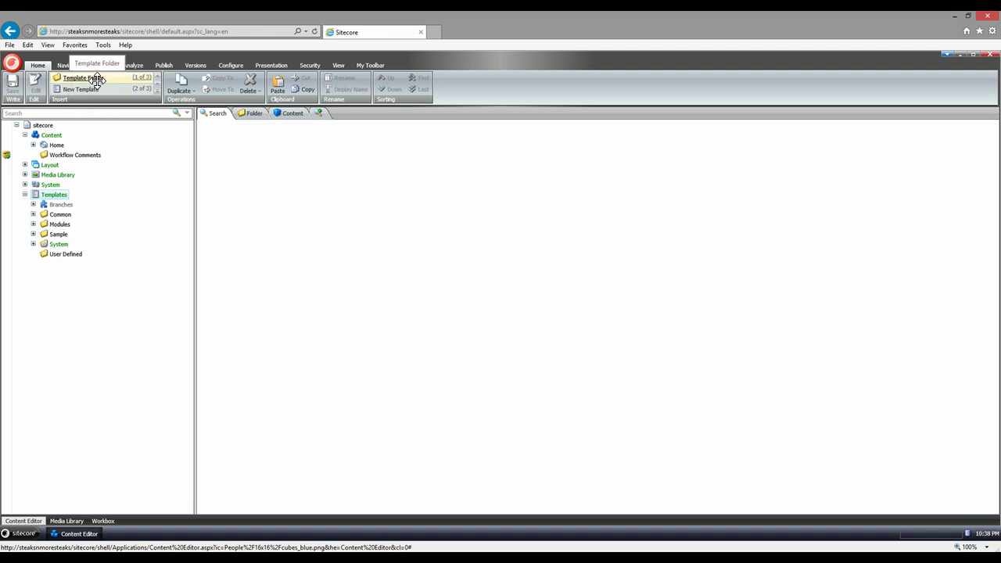
click(94, 78)
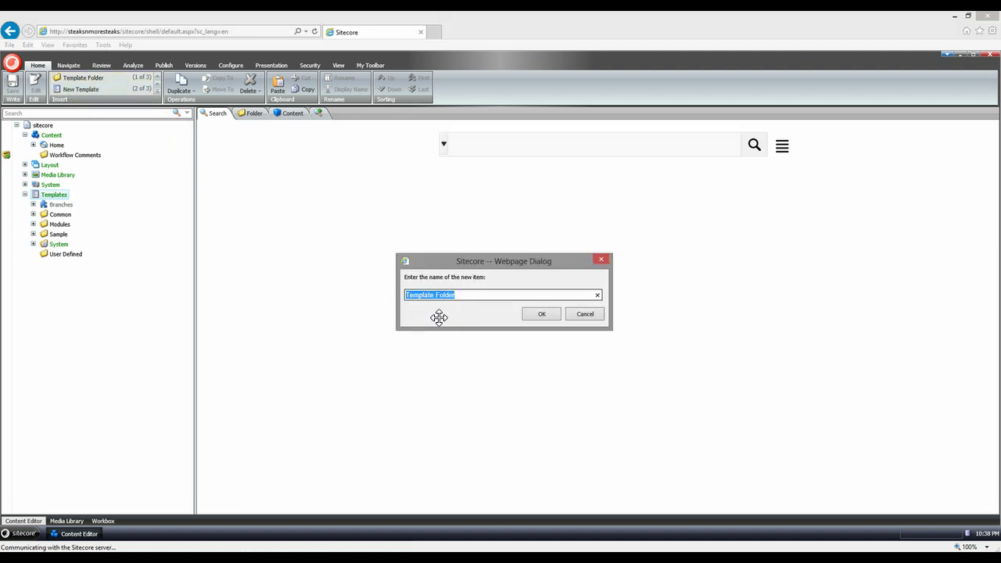
text(SteaksNMoreSteaks)
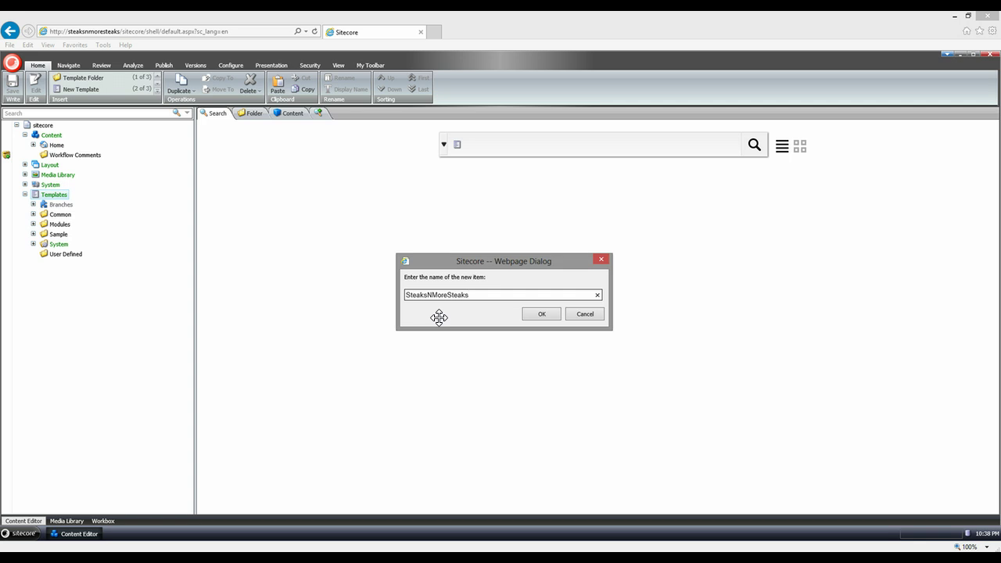
click(538, 314)
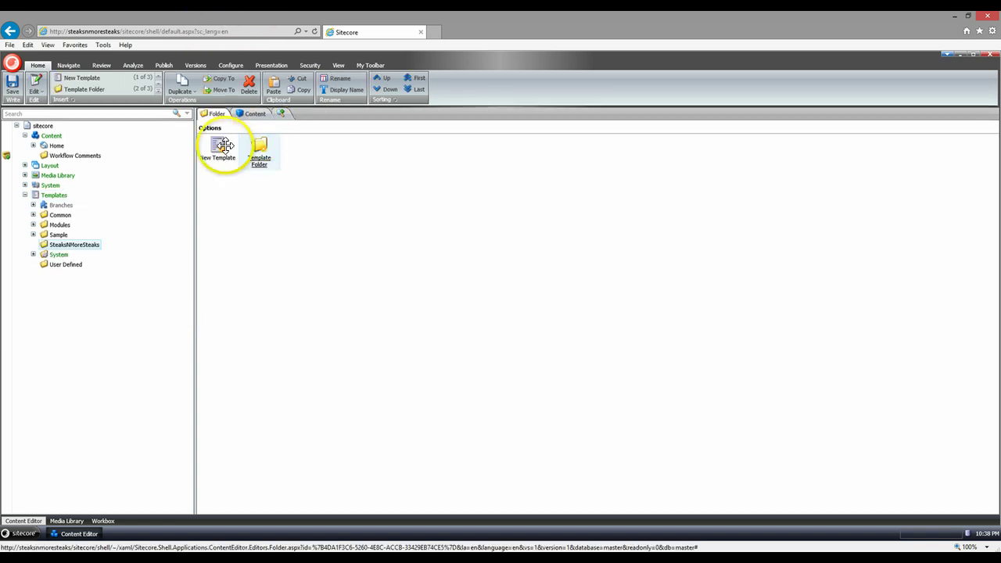
Step: Create a template named My Custom Workflow Template in the SteaksNMoreSteaks folder, based on Standard template
click(223, 145)
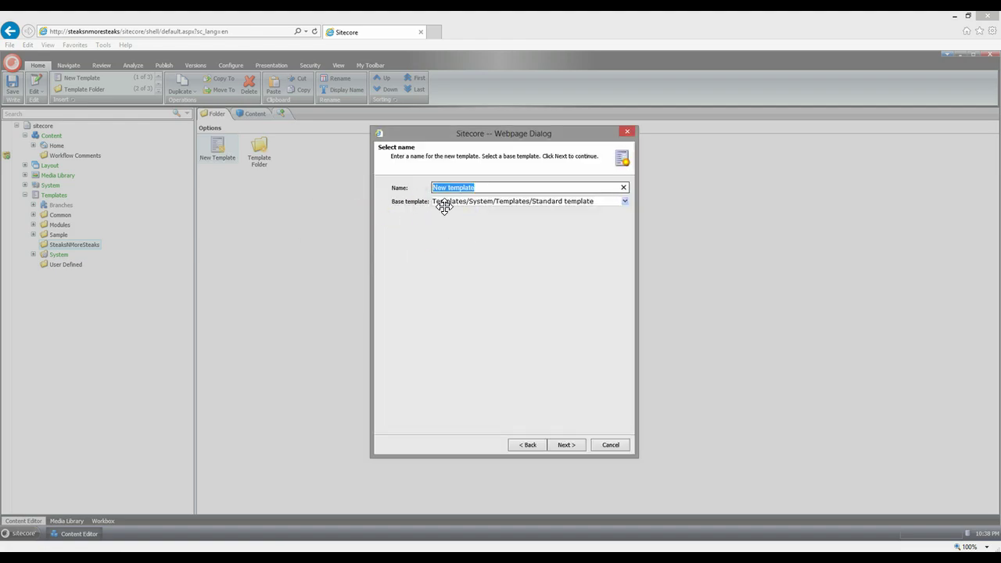
text(My Custom Workflo)
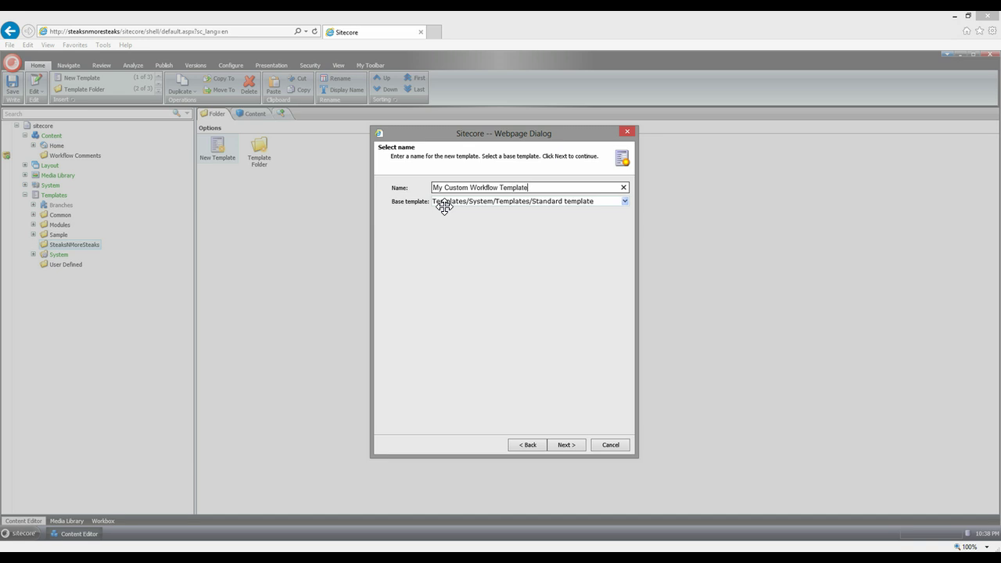
click(554, 444)
click(572, 443)
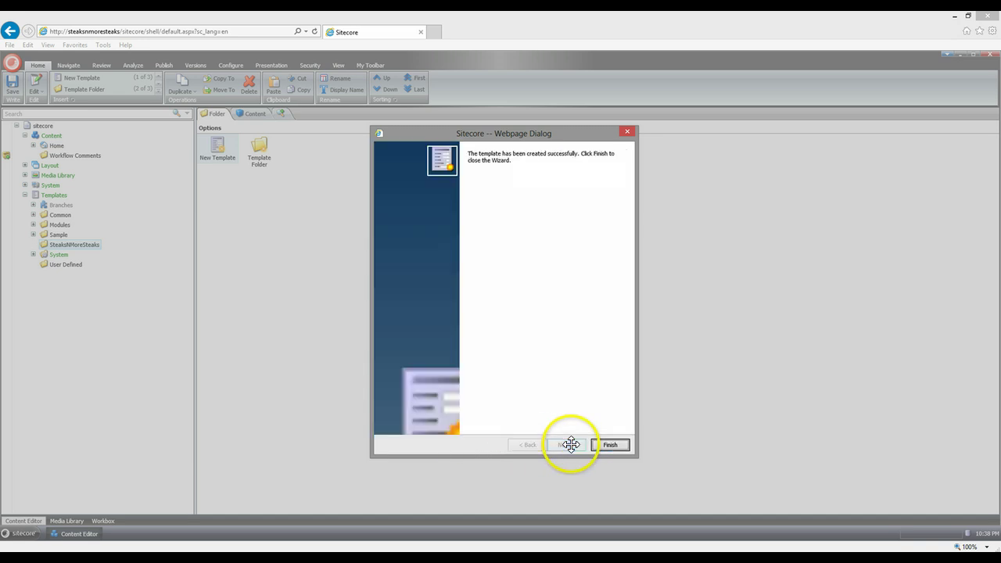
click(608, 444)
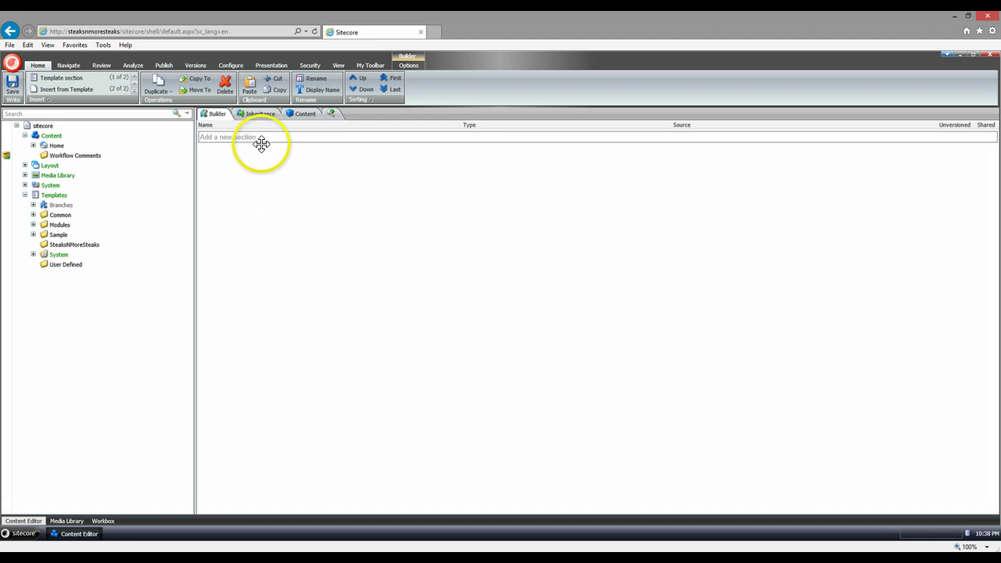
Step: Add a section named Info We Need to the new template, with a Single-Line Text field called Name
click(262, 138)
text(Info We N)
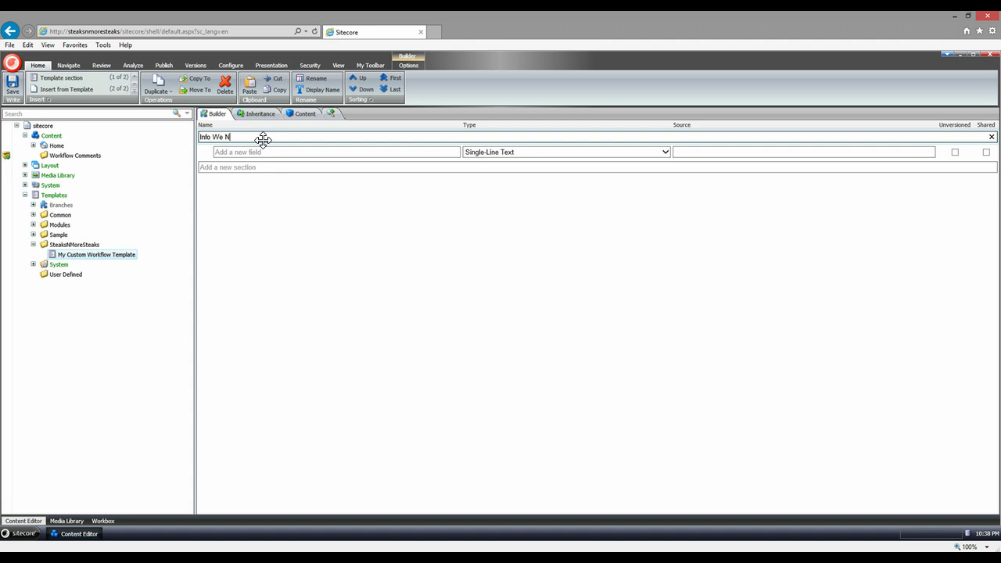
text(eed)
click(261, 153)
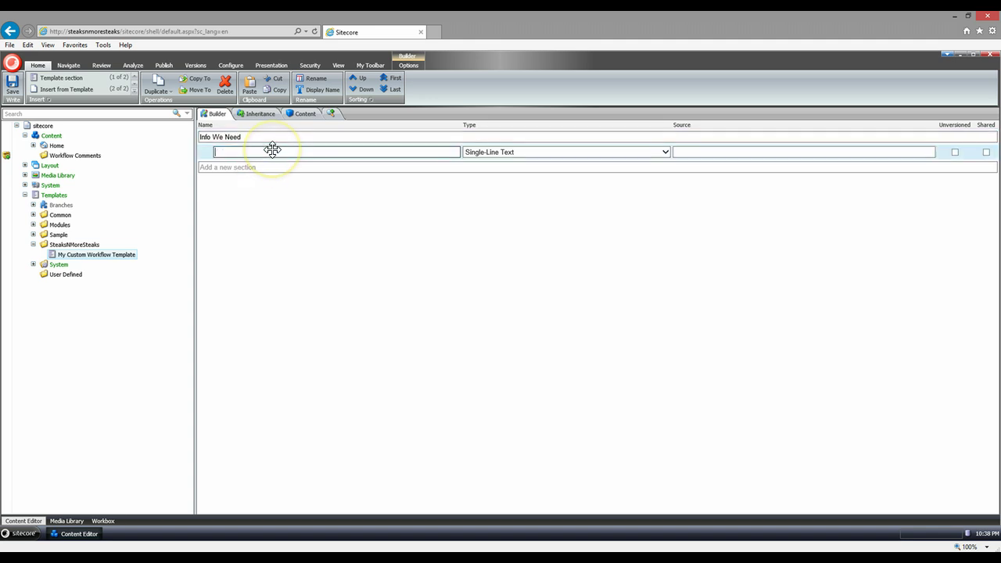
text(Name)
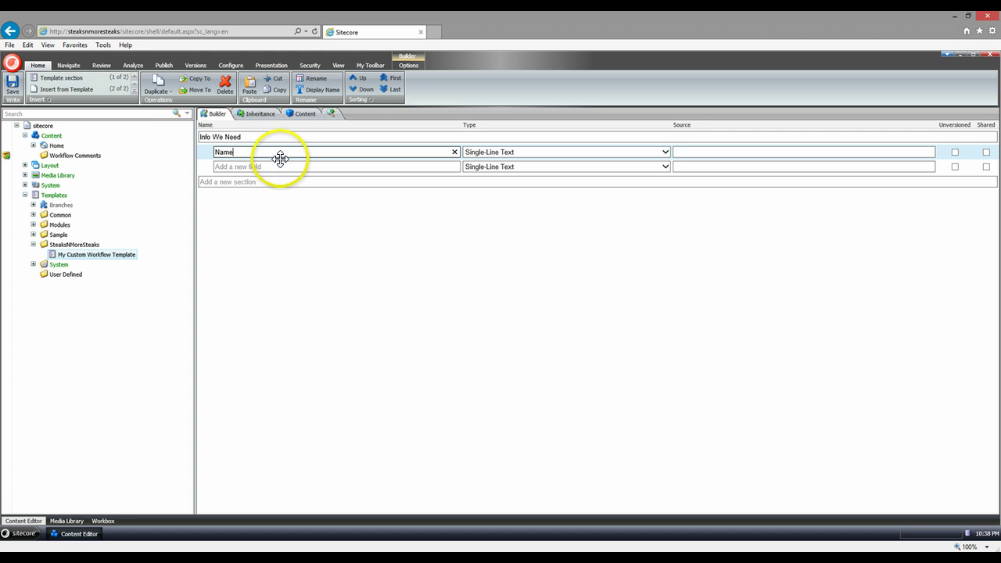
Step: Add a Release Date field of type Date to the Info We Need section
click(279, 165)
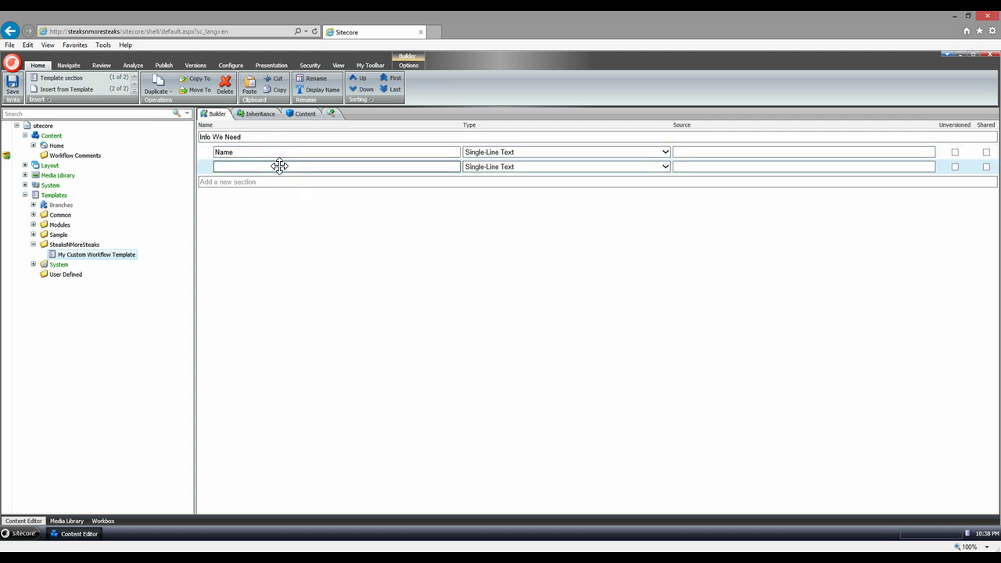
text(C)
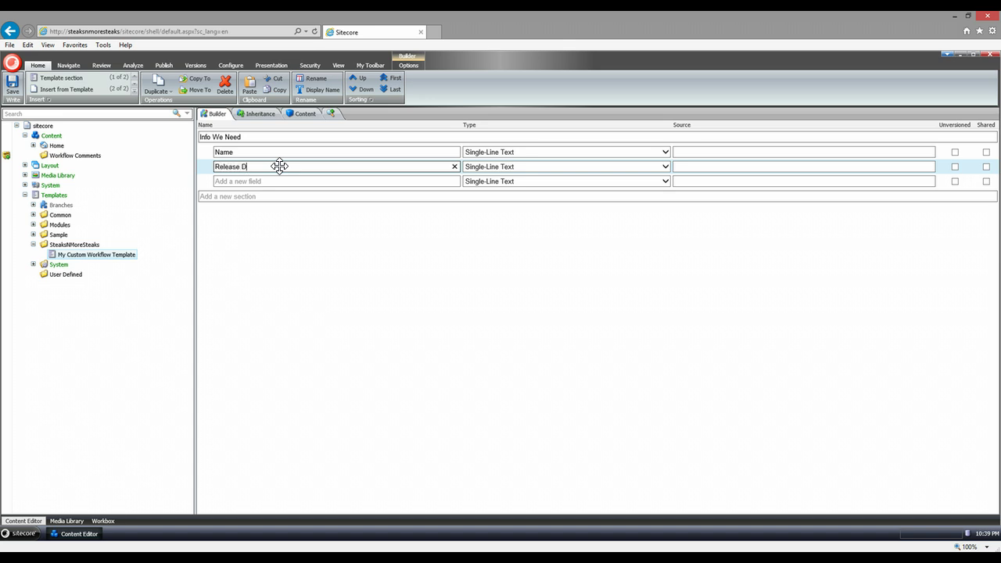
click(493, 177)
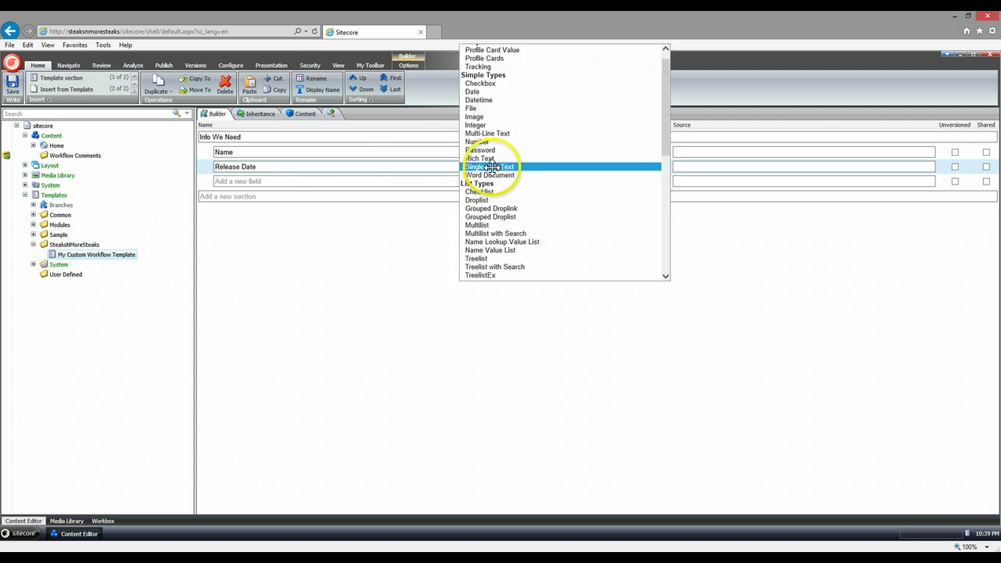
click(492, 92)
Step: Add a Comments field of type Rich Text to the Info We Need section and save the template
click(322, 184)
text(Comments)
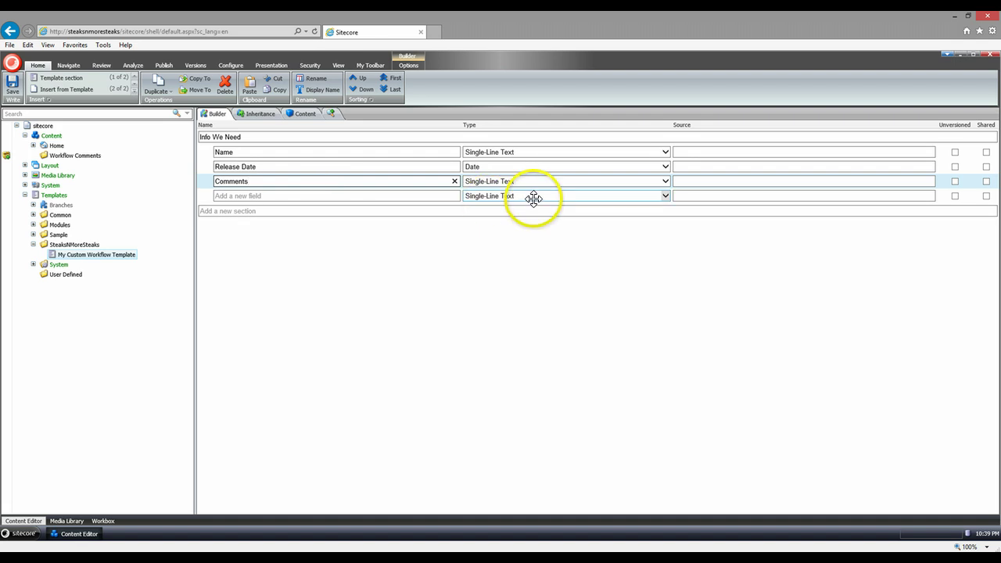
click(534, 181)
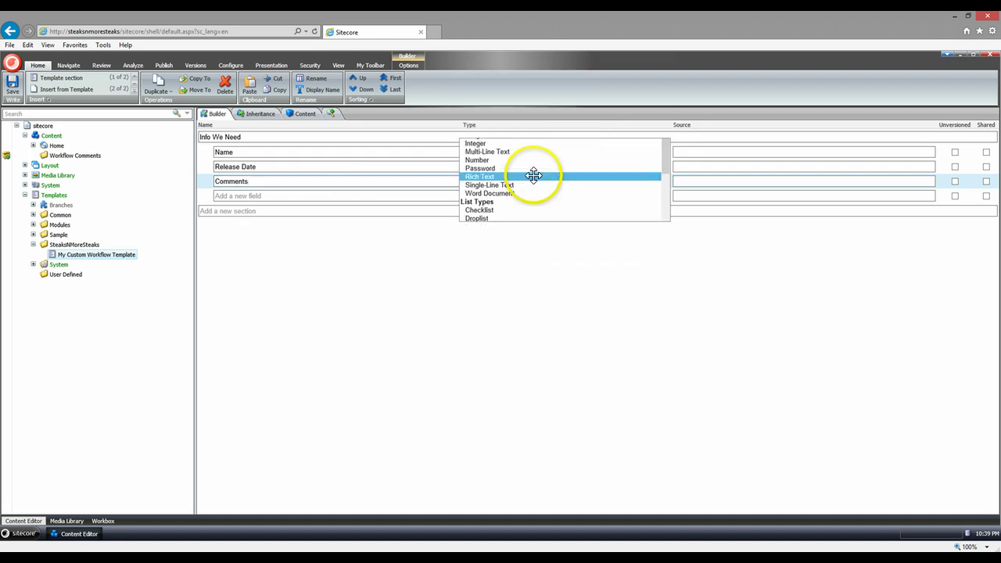
click(532, 173)
click(11, 83)
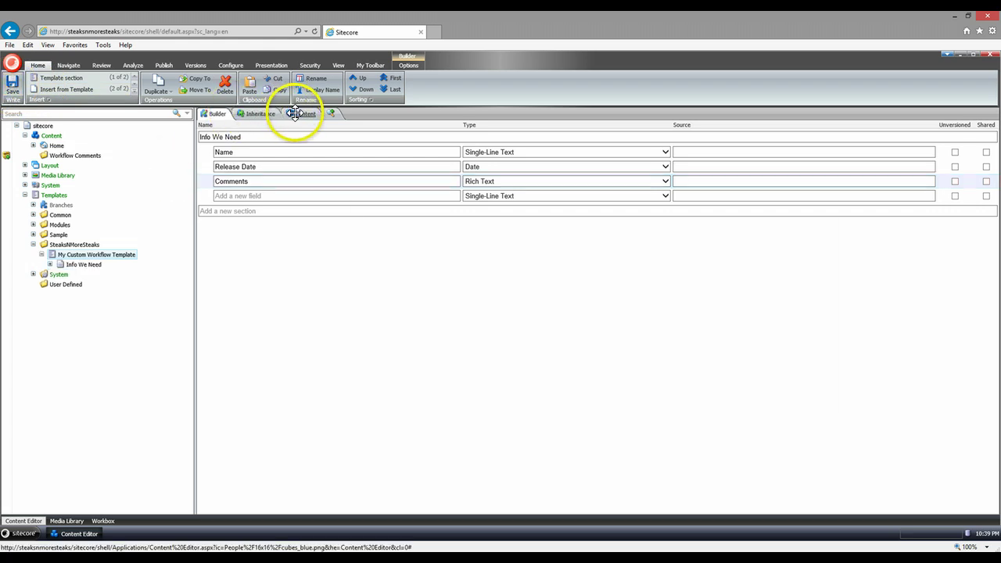
Step: Add Custom Workflow Comments Base to the base templates of My Custom Workflow Template, make it bucketable, and save
click(294, 114)
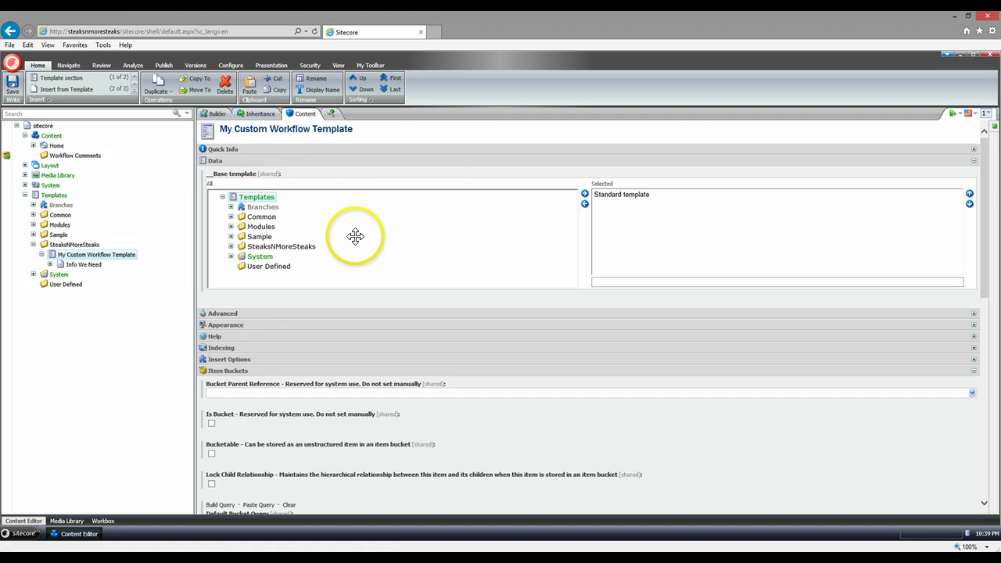
click(231, 226)
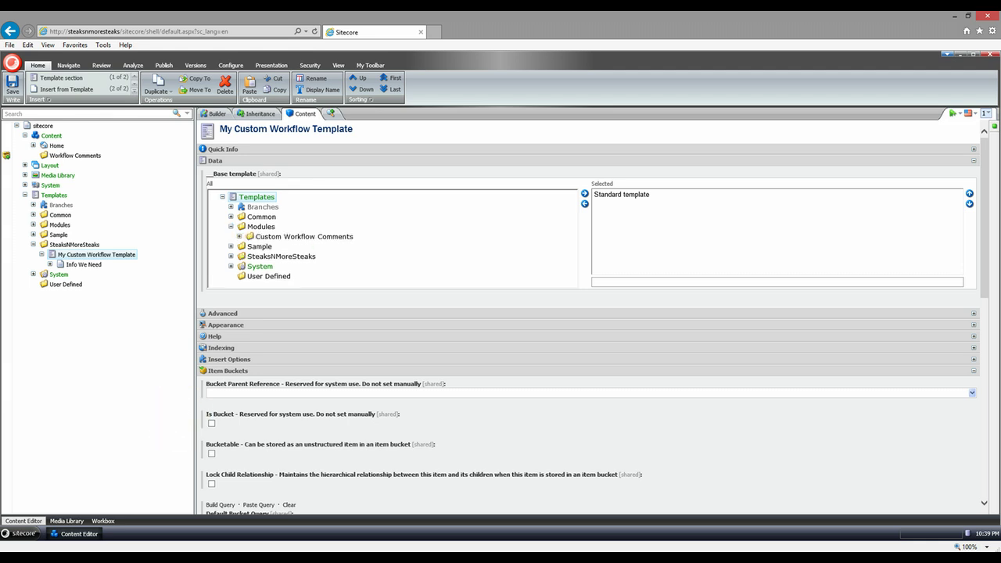
click(239, 236)
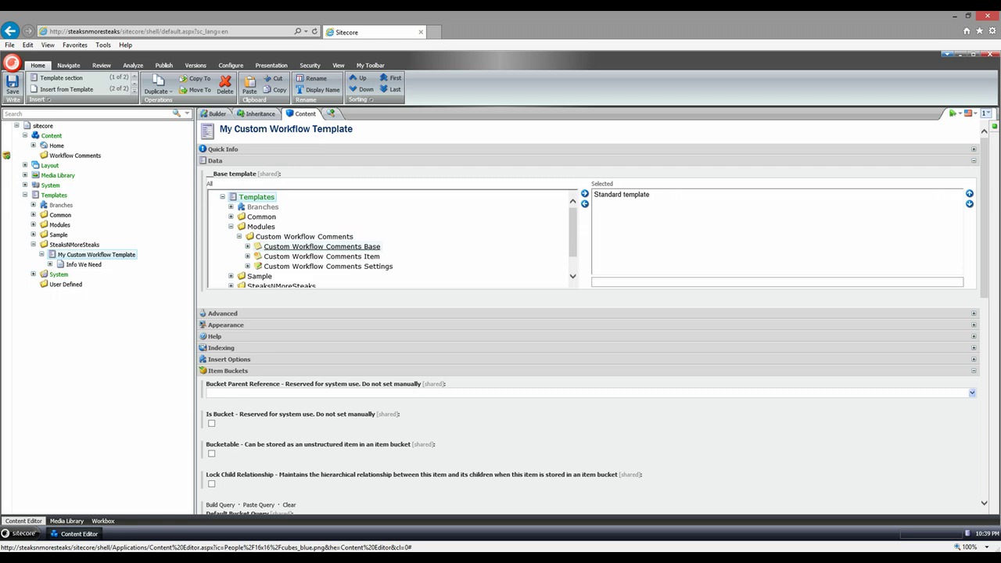
double_click(322, 246)
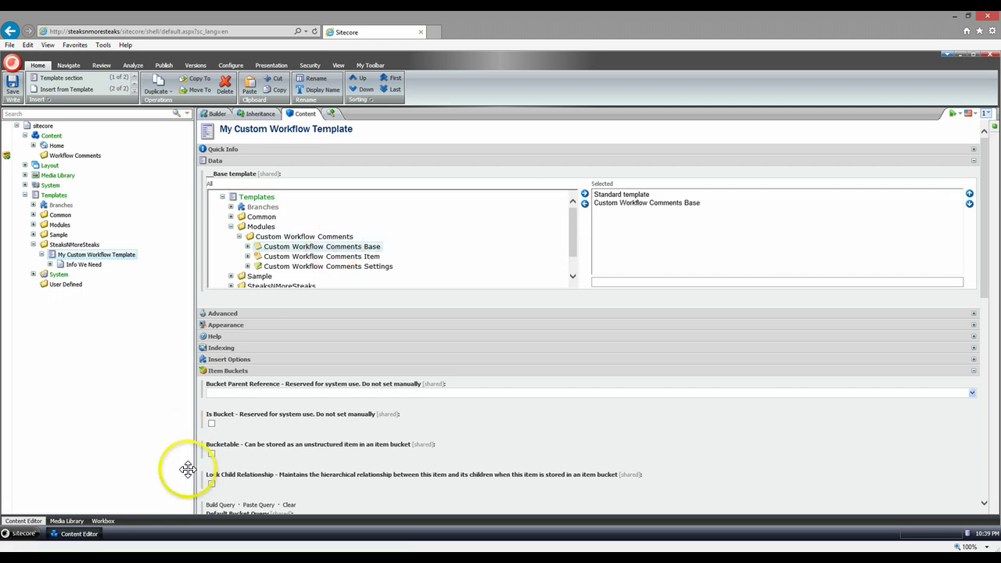
click(210, 452)
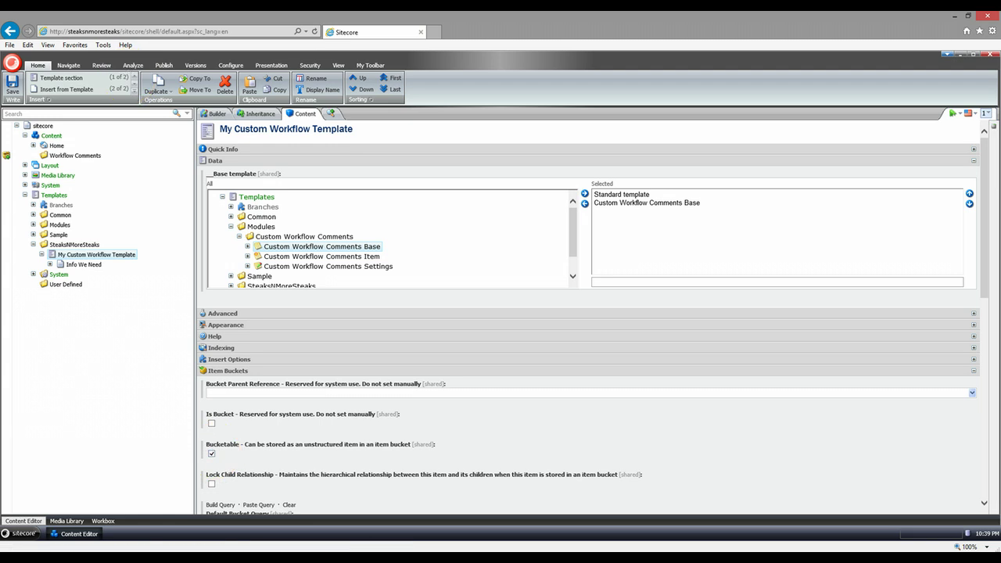
click(12, 84)
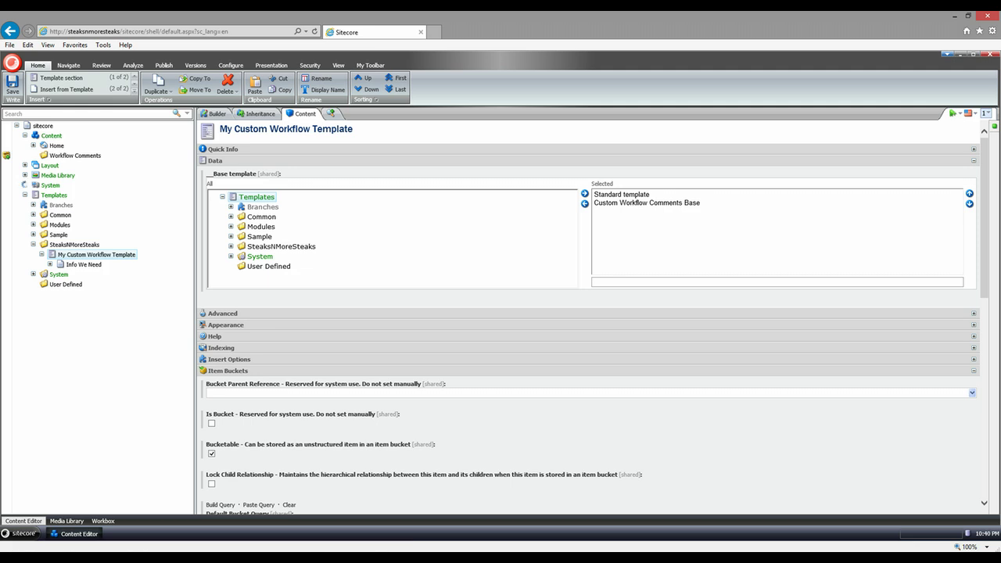
Step: Set the Custom Template of Sample Workflow under System/Workflows to SteaksNMoreSteaks/My Custom Workflow Template and save
click(25, 185)
click(33, 293)
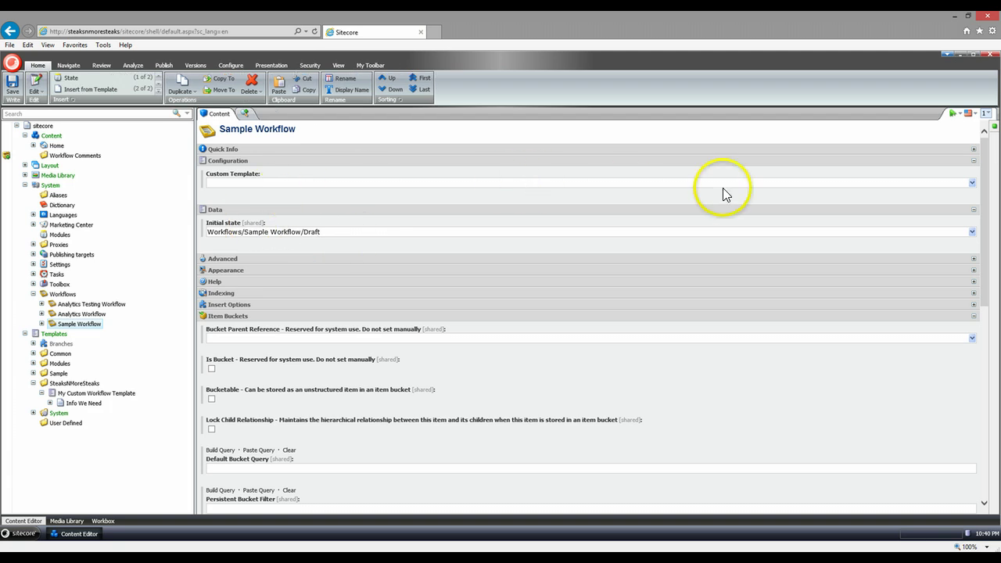
click(972, 184)
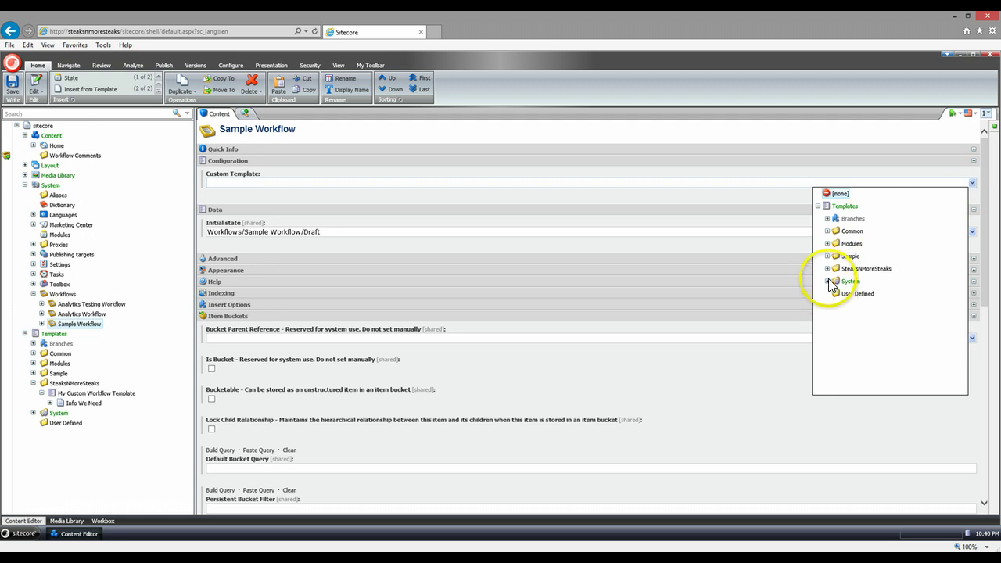
click(828, 269)
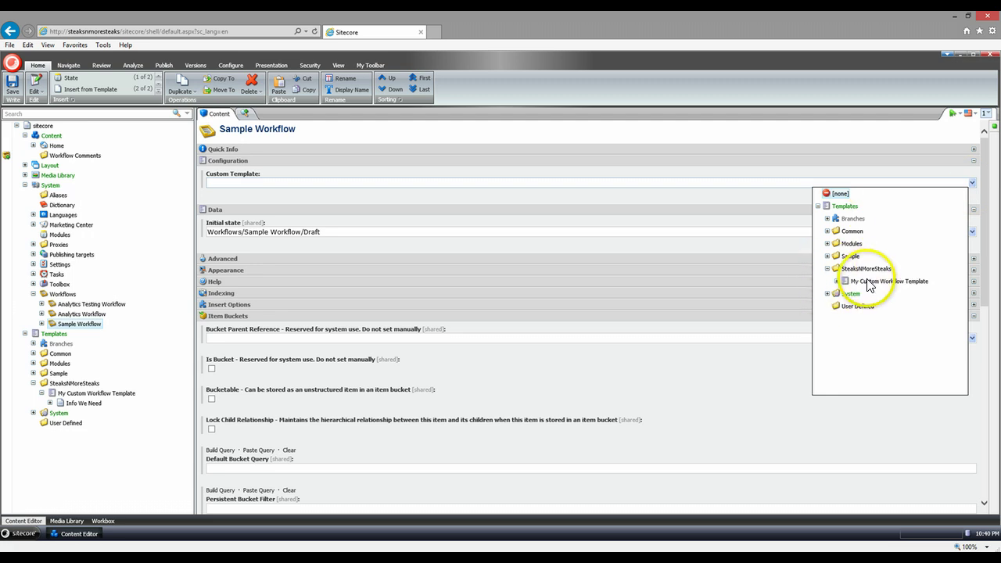
click(864, 280)
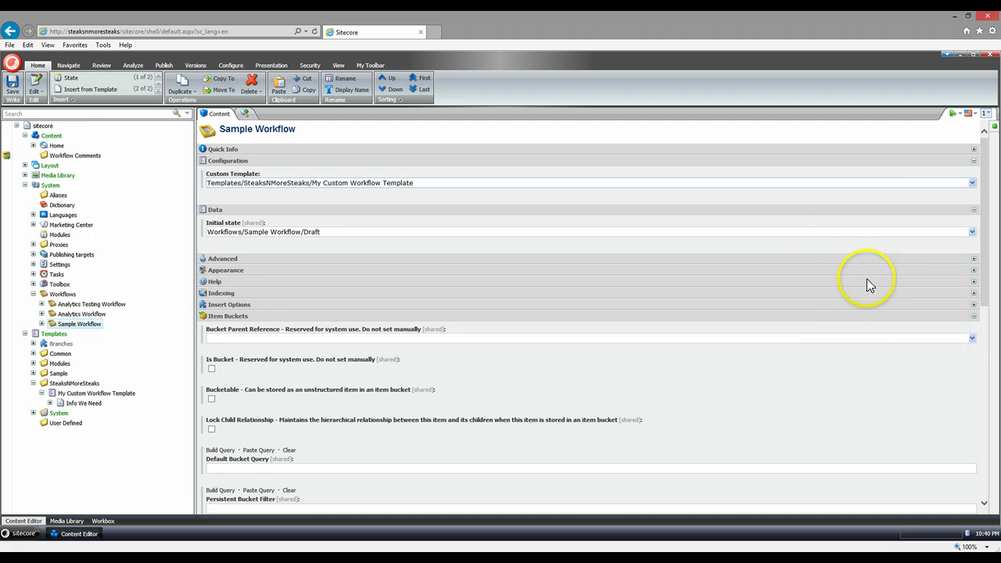
click(18, 91)
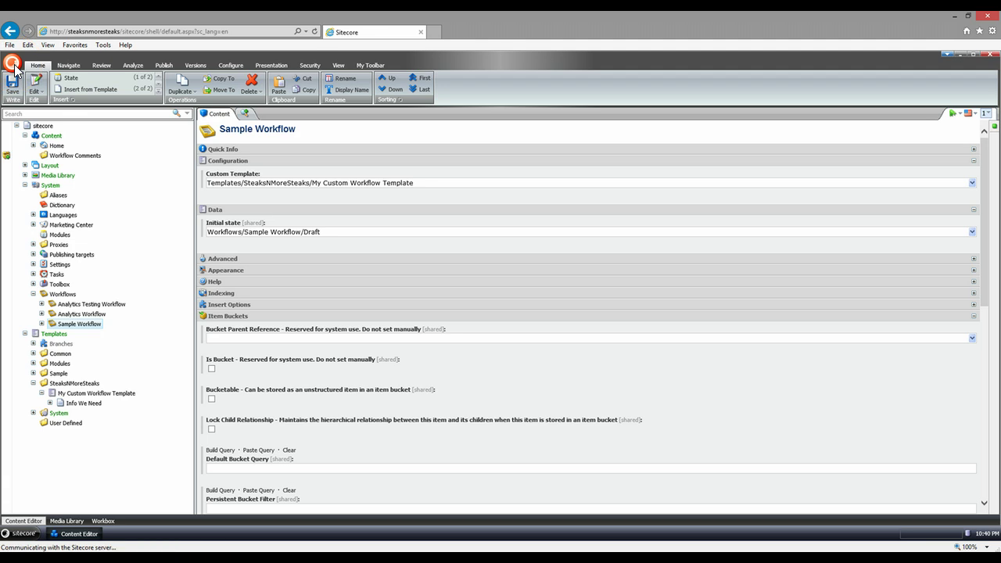
click(14, 67)
click(25, 93)
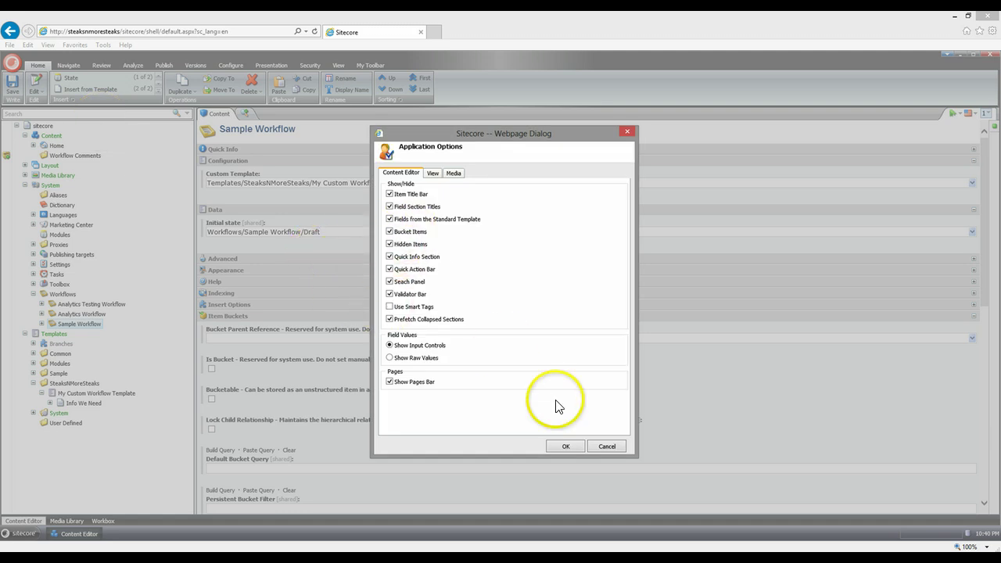
click(591, 449)
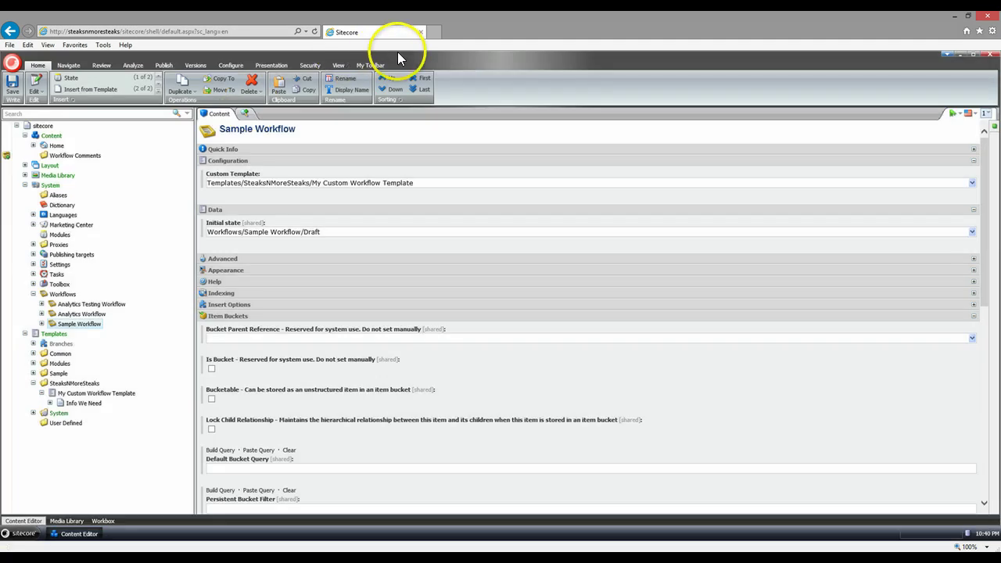
Step: Enable the Developer command set in the Content Editor ribbon
right_click(520, 61)
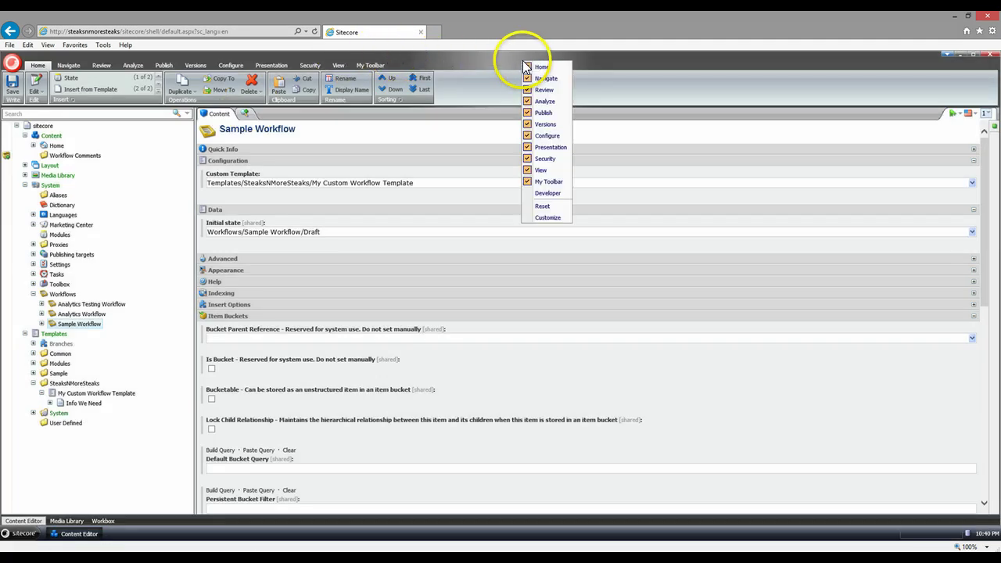
click(530, 193)
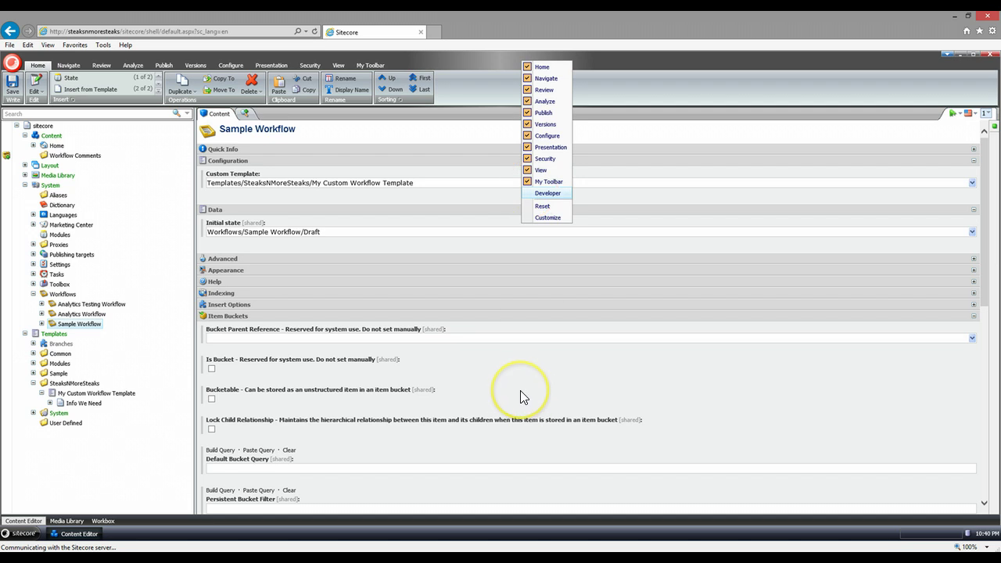
click(321, 373)
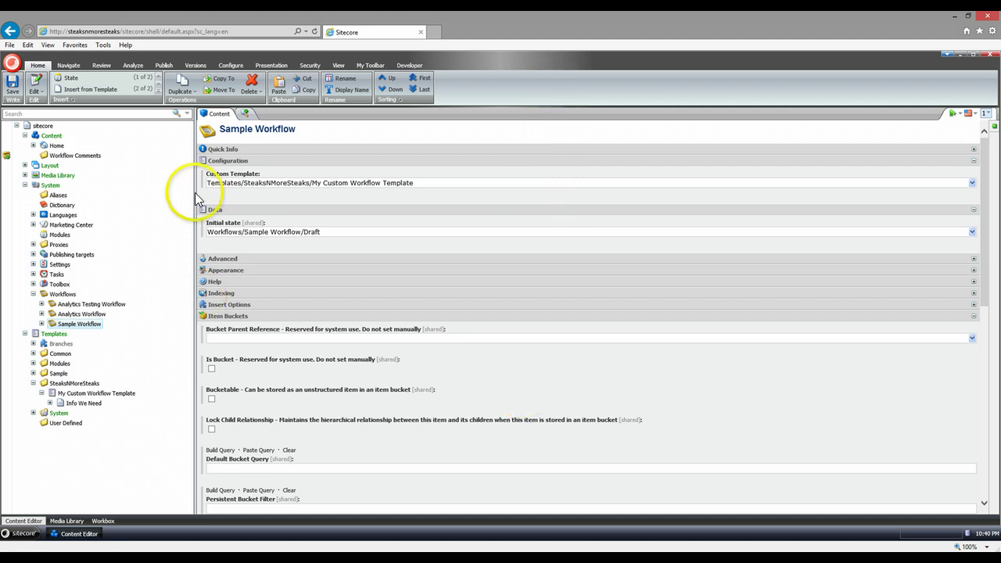
Step: Synchronize the Workflow Comments item bucket under Content
click(92, 157)
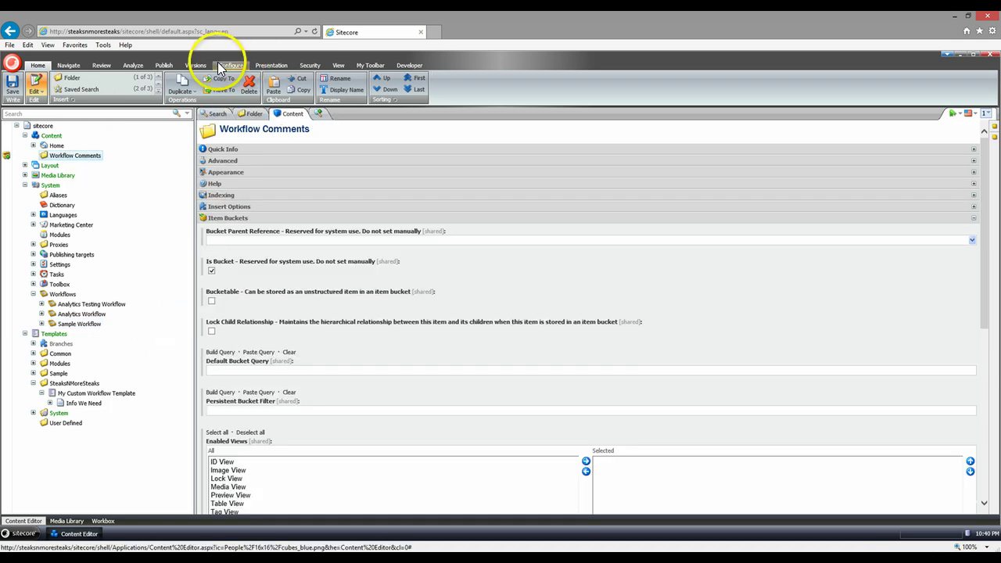
click(232, 66)
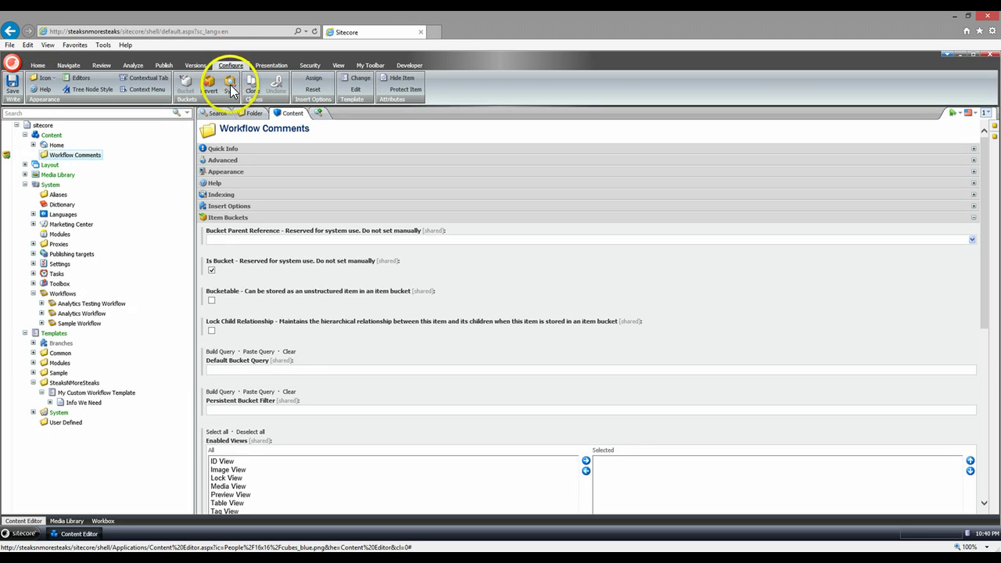
click(230, 85)
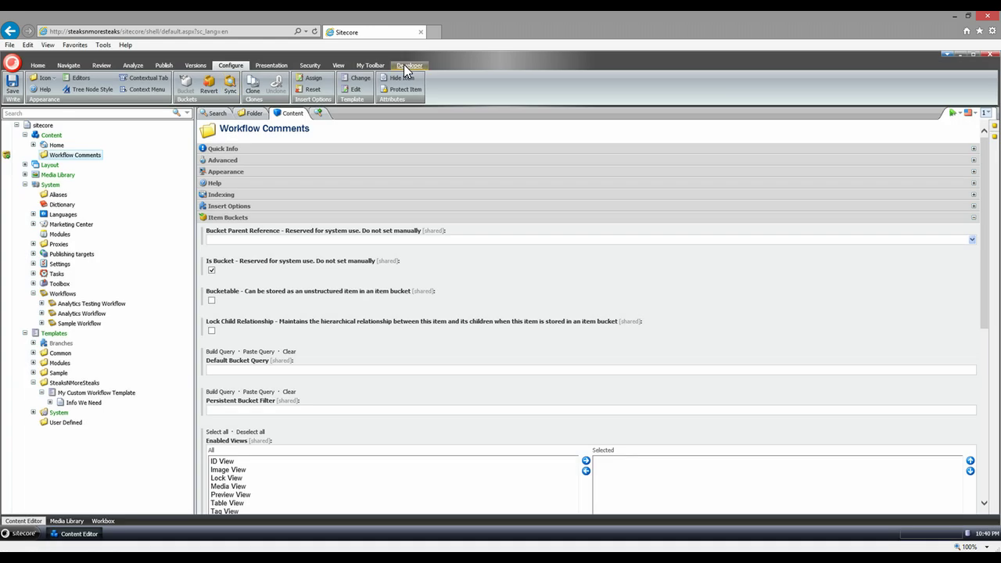
Step: Re-index the tree of the Workflow Comments item and dismiss the completion message
click(403, 64)
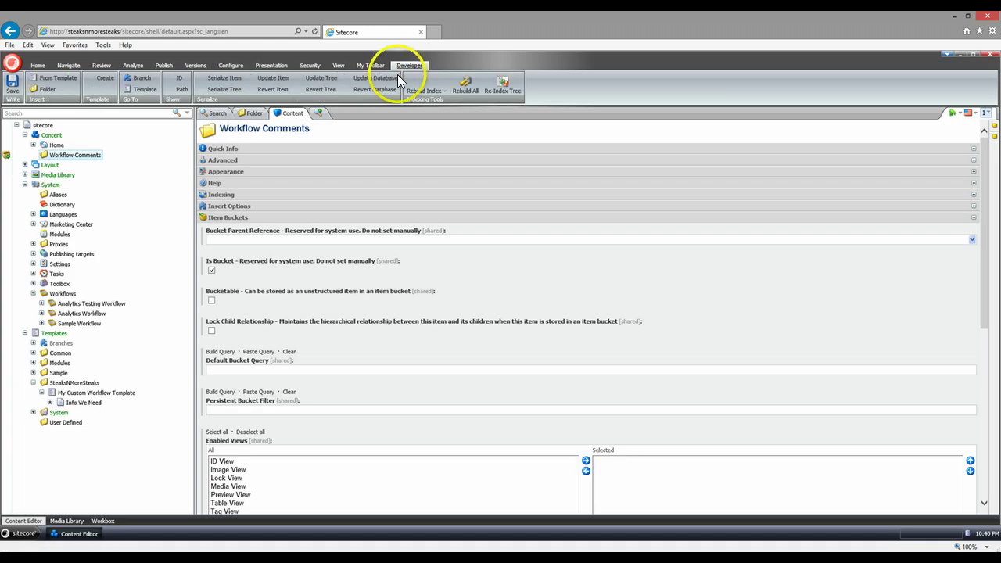
click(503, 91)
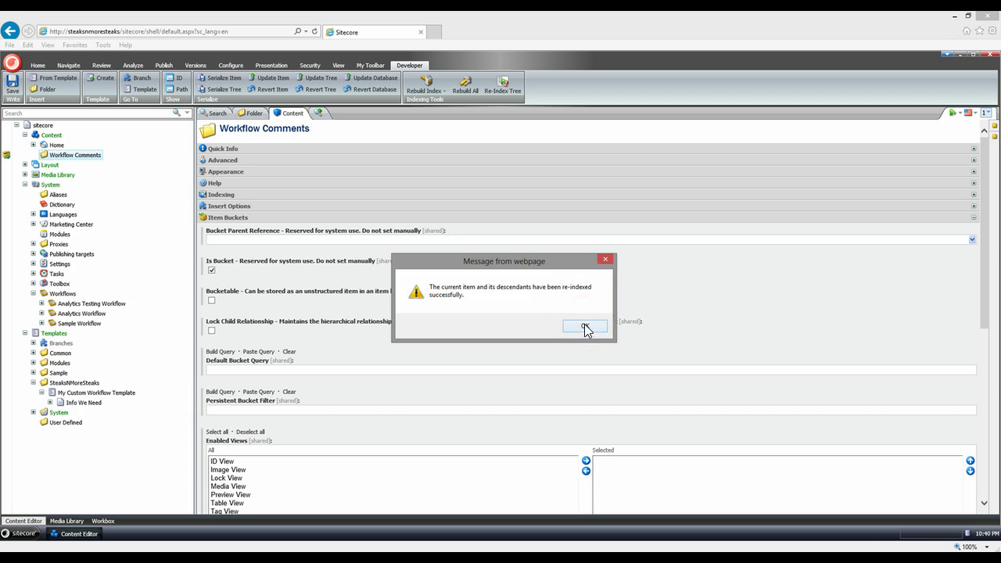
click(585, 327)
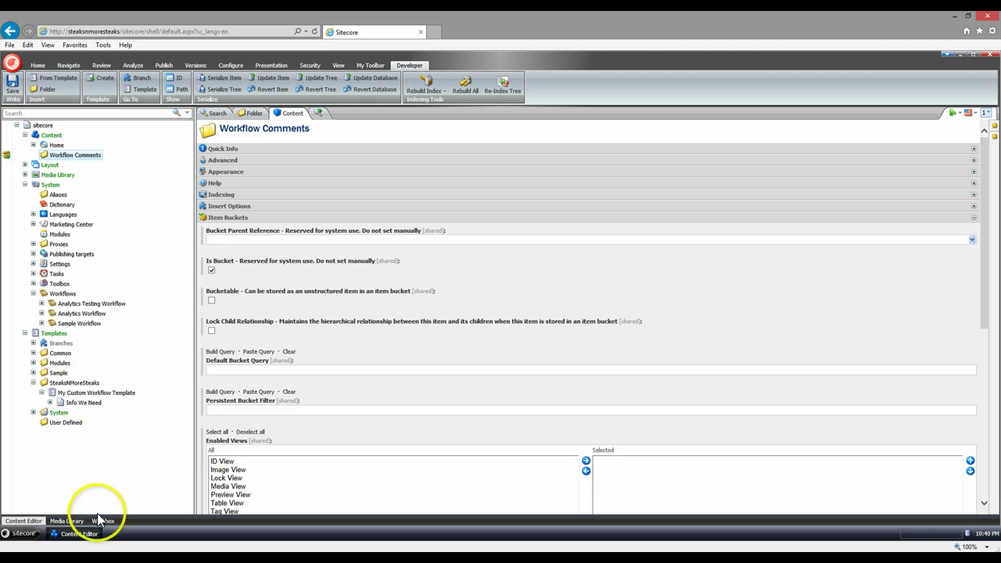
Step: Open the Workbox and review the workflow history of Sample Item in the Draft state
click(23, 534)
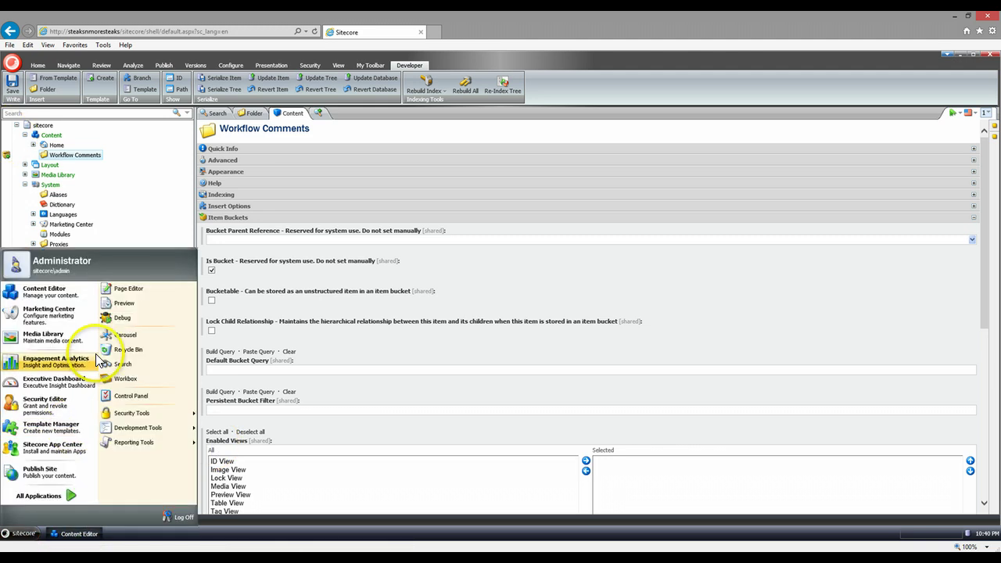
click(122, 378)
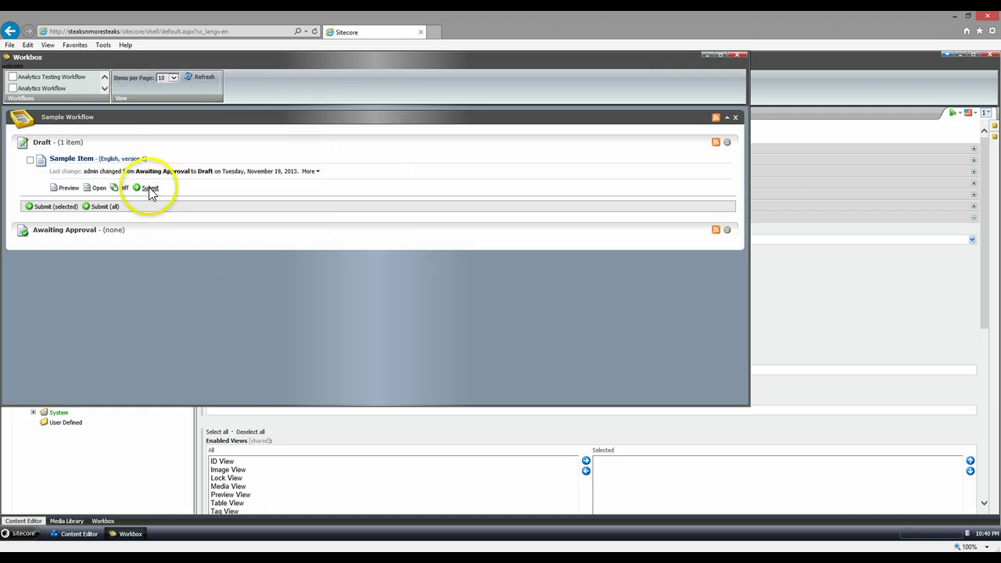
click(318, 171)
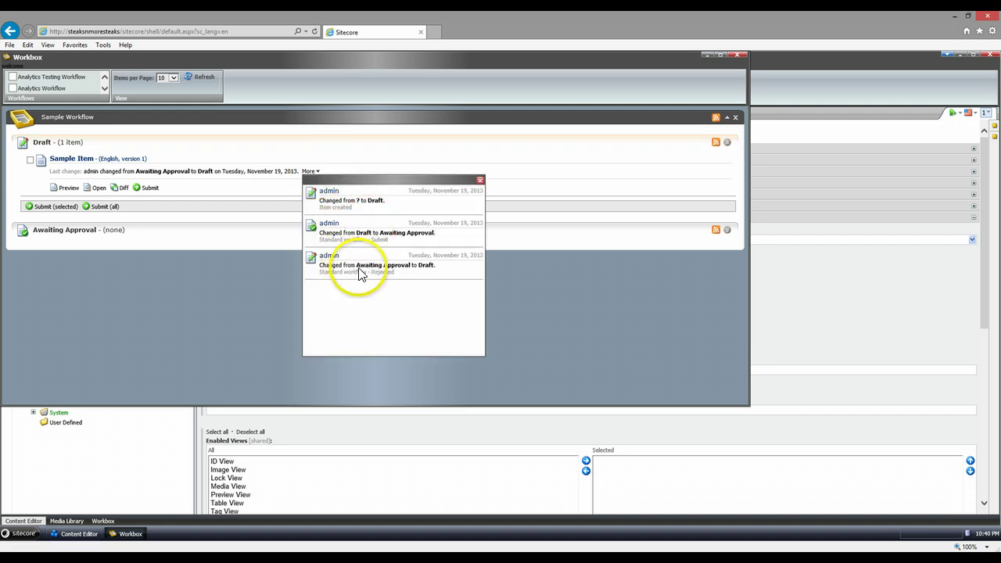
click(184, 193)
Step: Start submitting the draft Sample Item and enter "Sitecore Tester" as the Name in the custom comments form
click(150, 188)
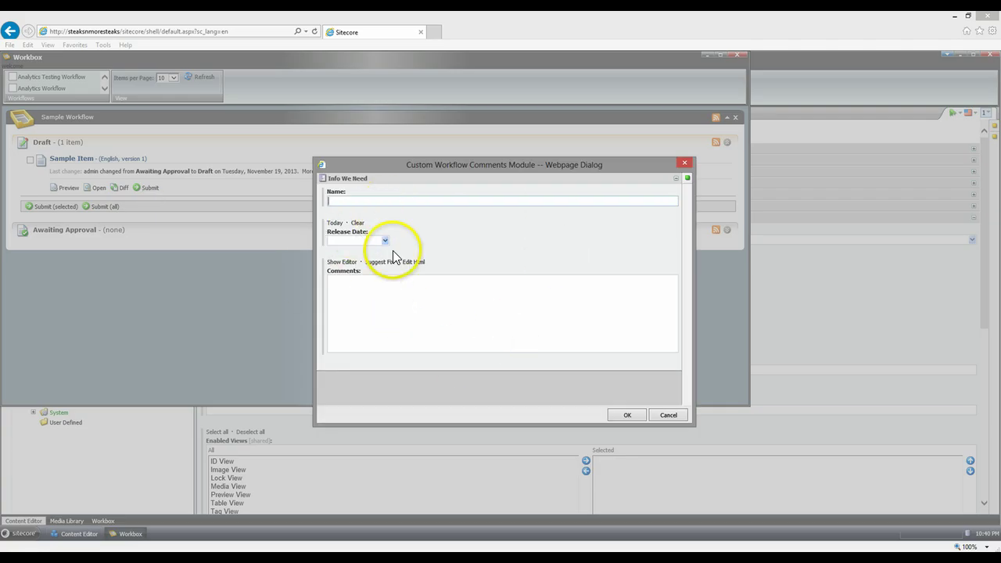
click(422, 201)
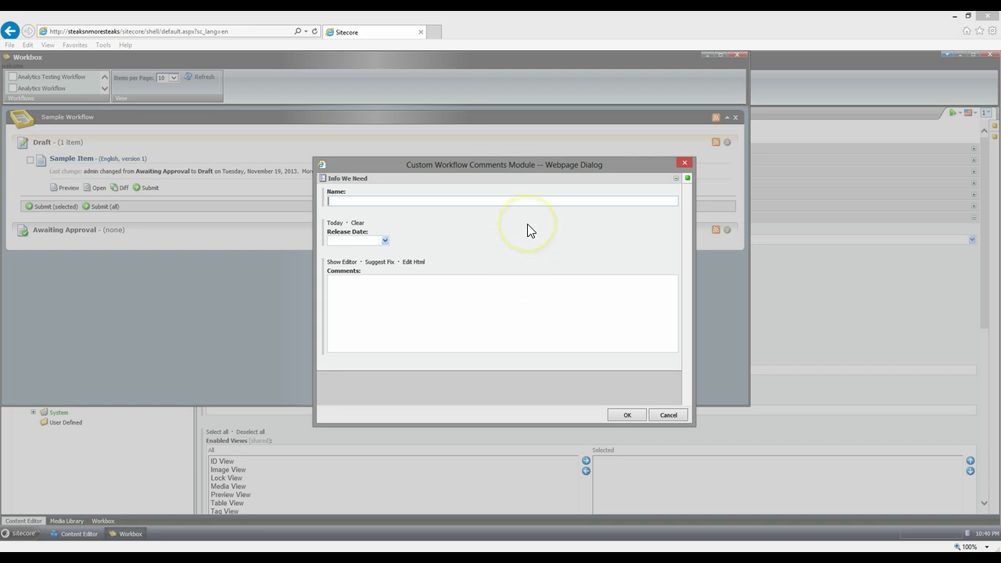
text(tecore Tester)
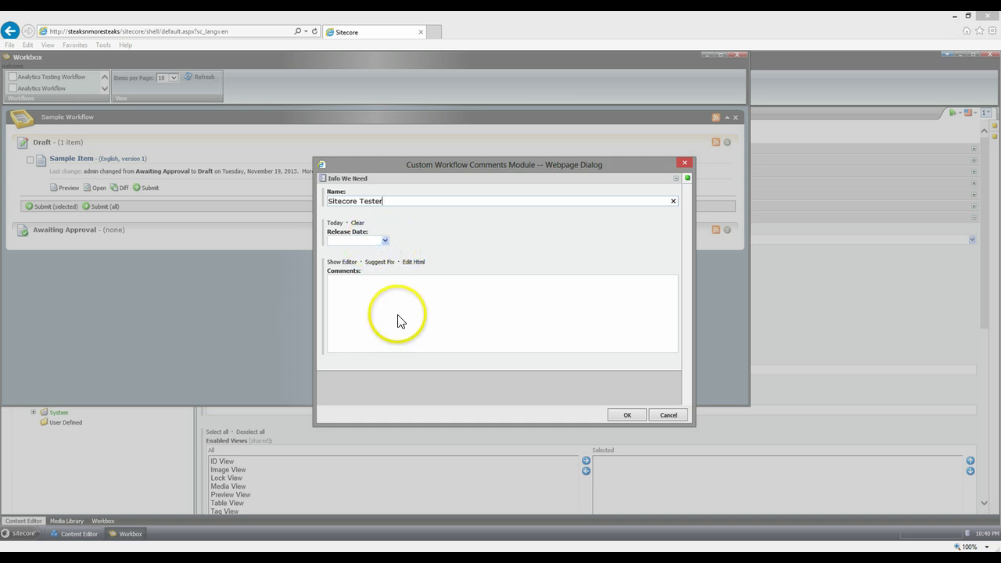
Step: Write "These are the comments." in the rich text editor of the Comments field and make "comments" bold
click(344, 254)
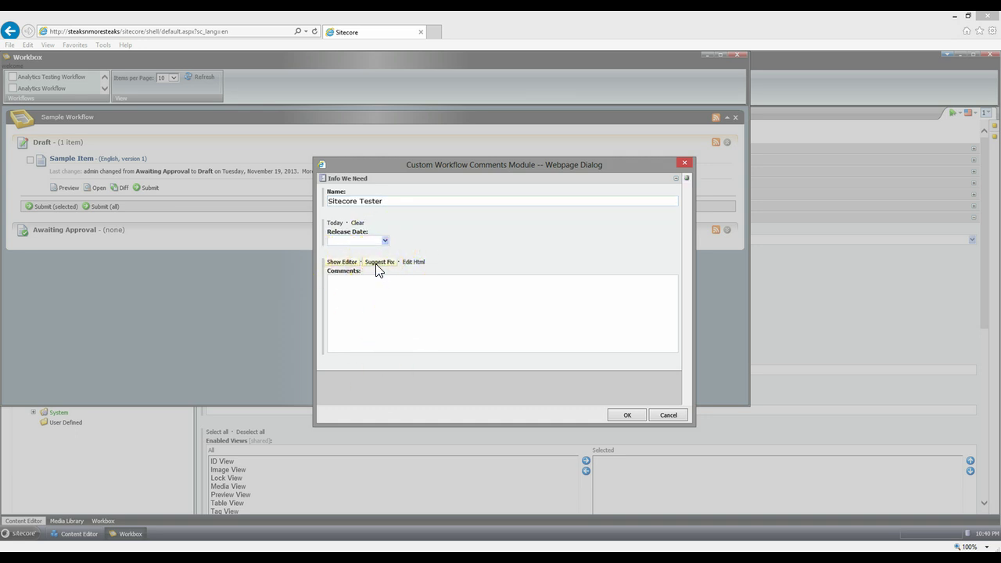
click(377, 264)
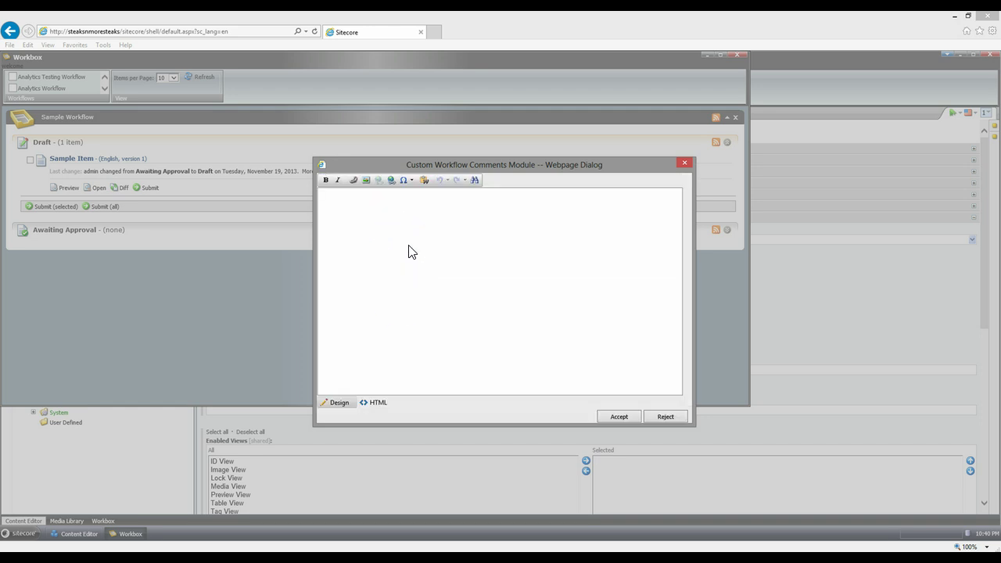
text(These are the comments.)
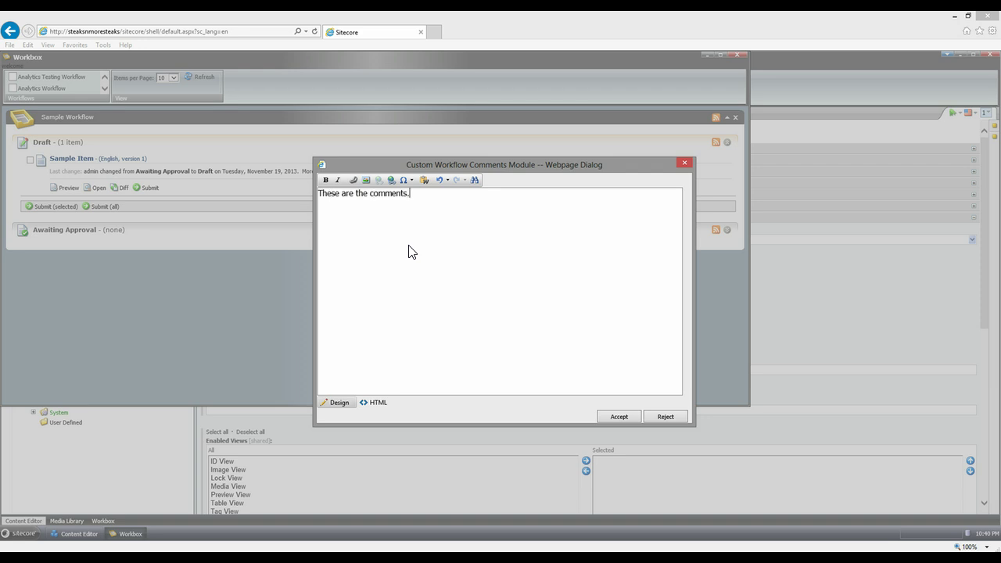
key(shift+Left)
key(shift+Left)
key(shift+Left)
key(shift+Left)
key(shift+Left)
key(shift+Left)
key(shift+Left)
click(326, 180)
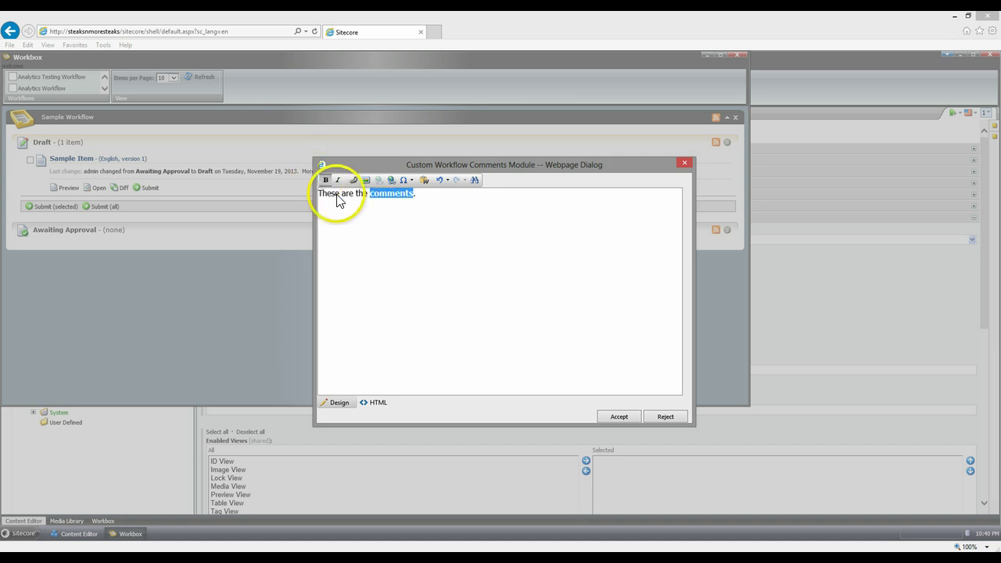
Step: Italicize "These" in the comment, accept the text and complete the submission of Sample Item
click(323, 198)
double_click(324, 198)
click(337, 180)
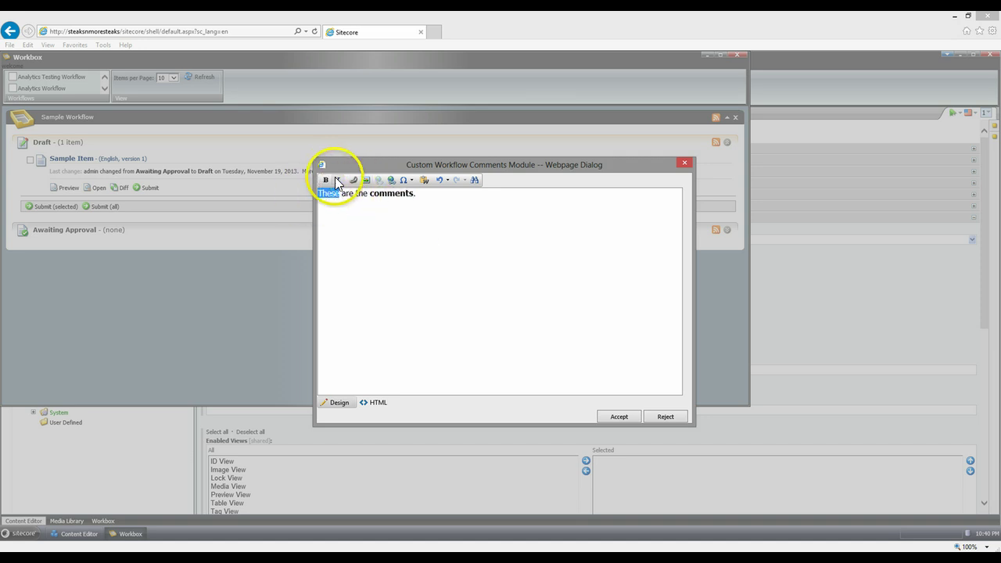
click(636, 413)
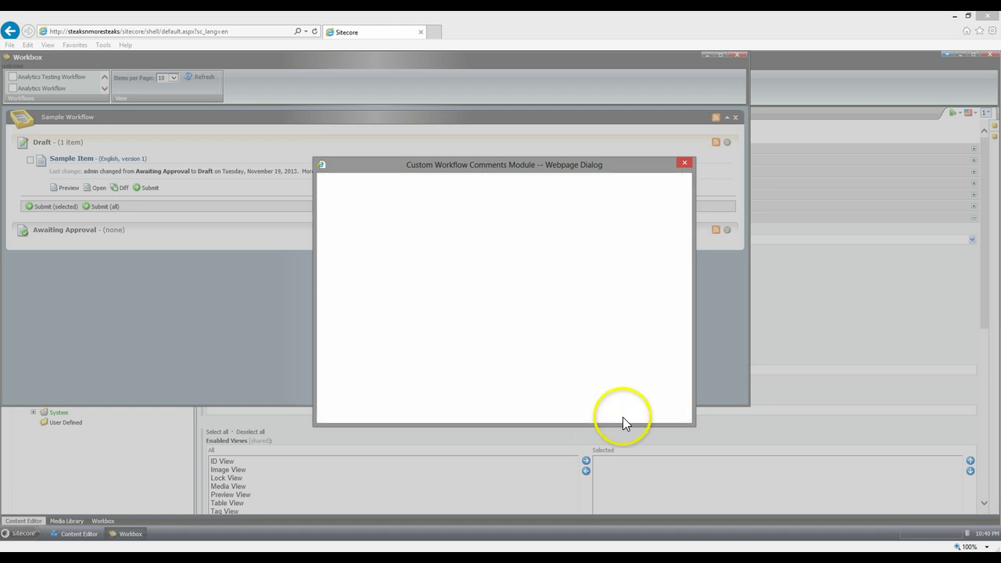
click(626, 415)
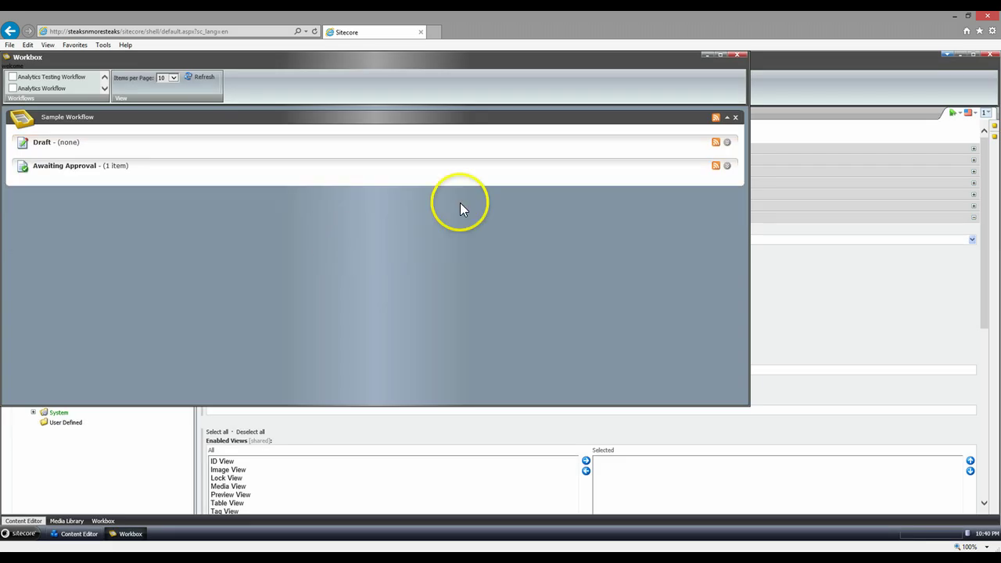
Step: Start rejecting Sample Item from Awaiting Approval and enter "Sitecore Rejecter" as the Name
click(727, 167)
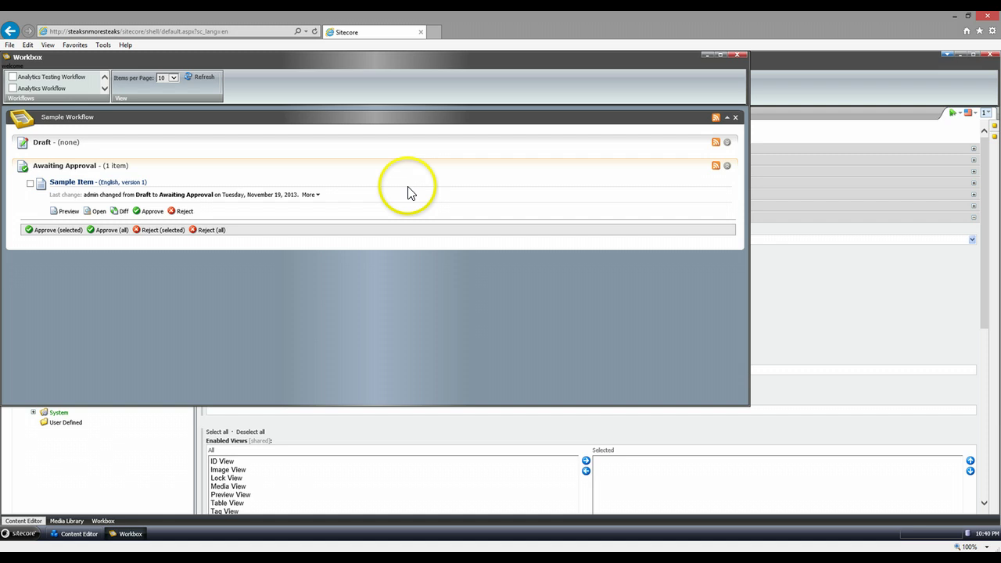
click(192, 212)
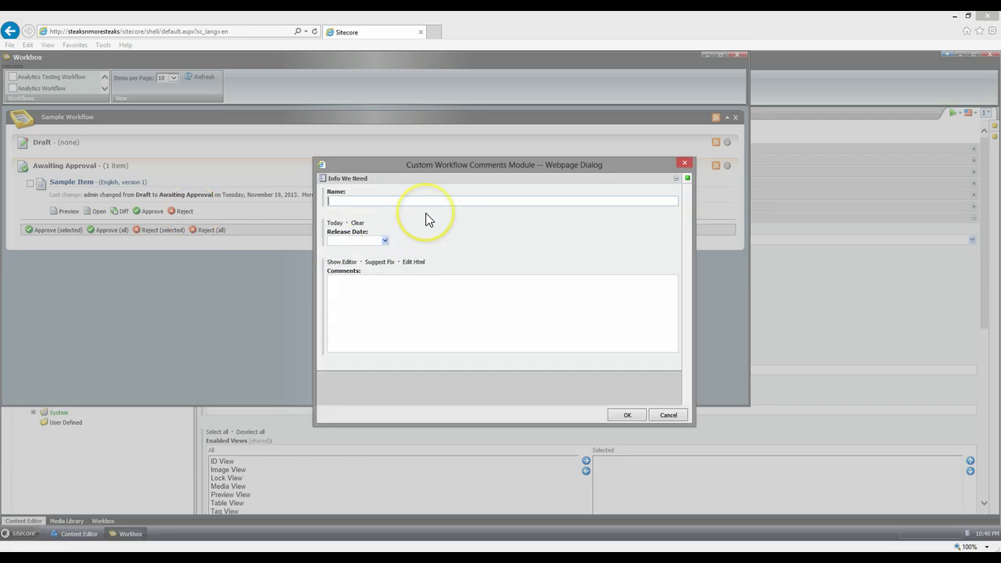
text(Sitecore )
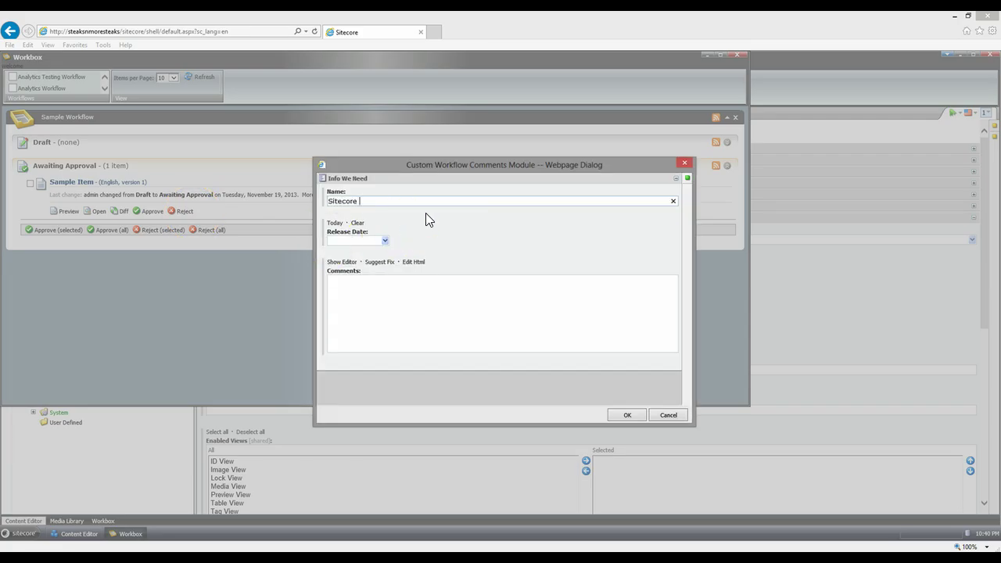
text(Rejector)
key(BackSpace)
key(BackSpace)
text(er)
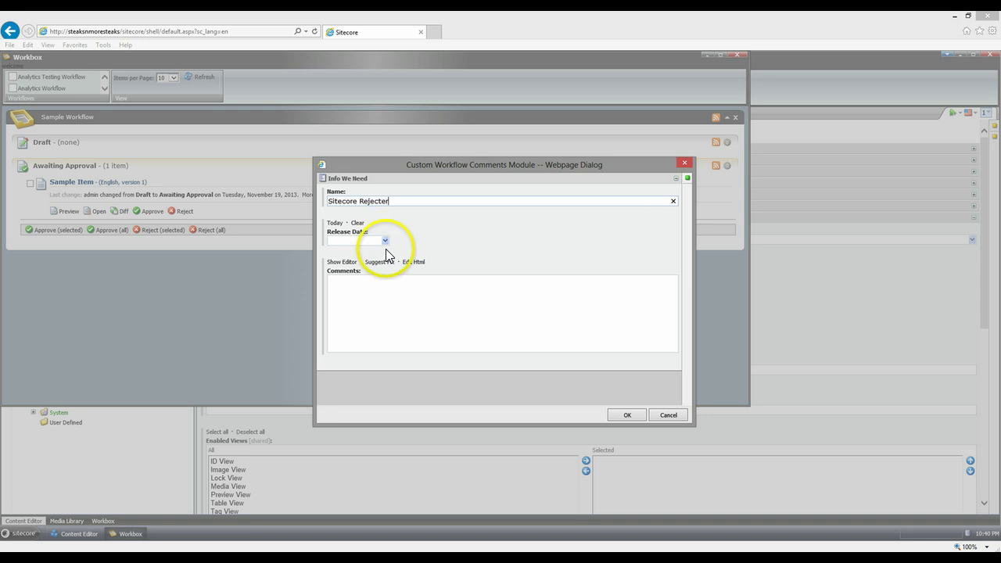
Step: Write "These are the comments. Please check your document." in the rich text editor of the Comments field
click(343, 261)
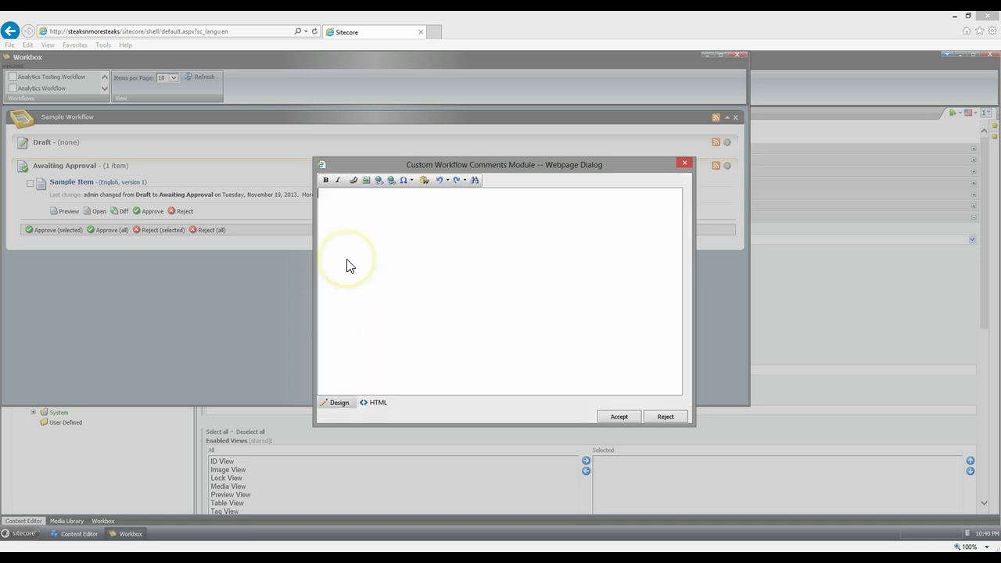
click(424, 256)
text(This)
key(BackSpace)
text(ese are the comments. Please check your do)
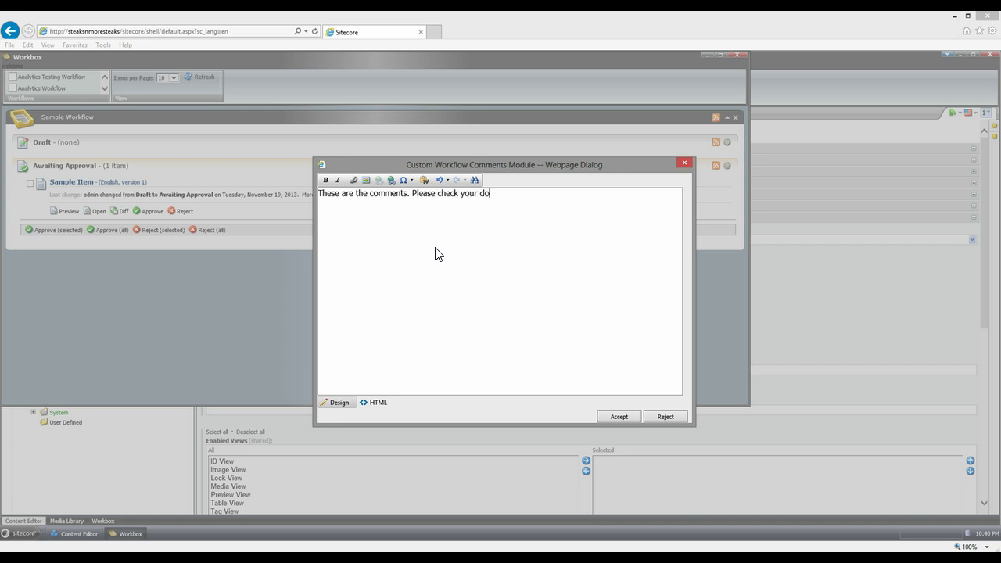
text(cument.)
Step: Make "Please check your document." bold, accept the comment and complete the rejection of Sample Item
key(shift+Left)
key(shift+Left)
key(shift+Left)
key(shift+Left)
key(shift+Left)
key(shift+Left)
key(shift+Left)
key(shift+Left)
key(shift+Left)
key(shift+Left)
key(shift+Left)
key(shift+Left)
key(shift+Left)
key(shift+Left)
key(shift+Left)
key(shift+Left)
key(shift+Left)
key(shift+Left)
key(shift+Left)
key(shift+Left)
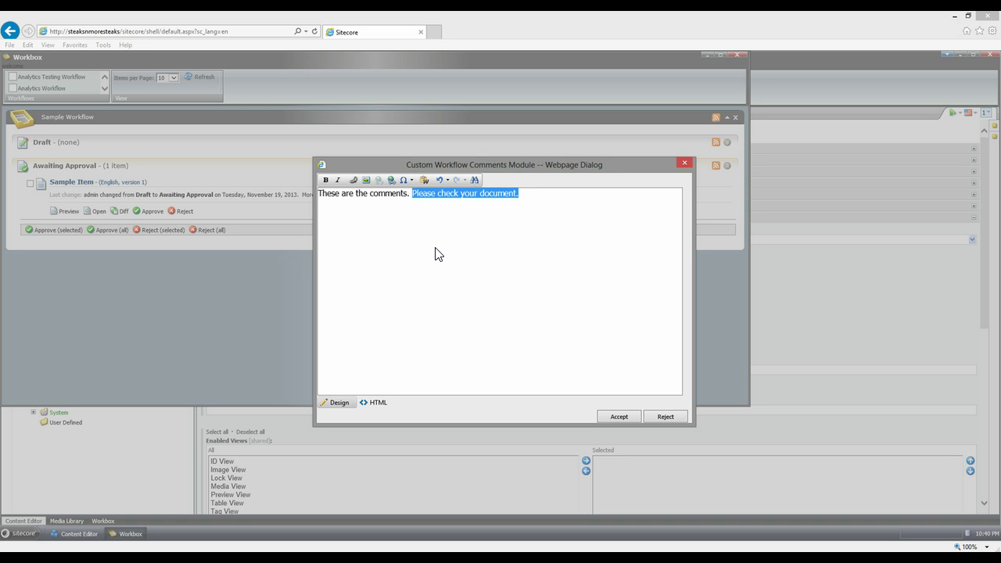
key(ctrl+b)
click(622, 416)
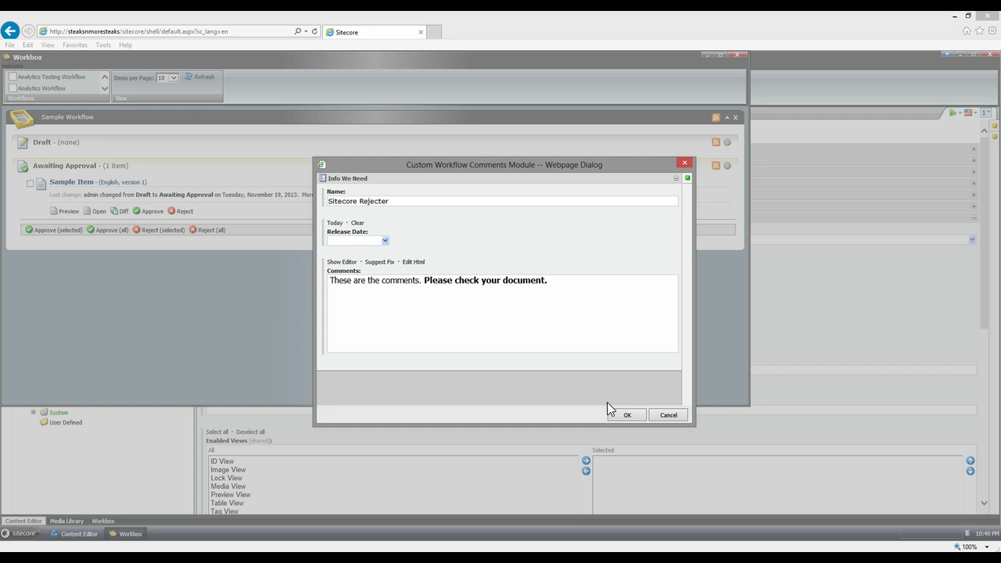
click(613, 411)
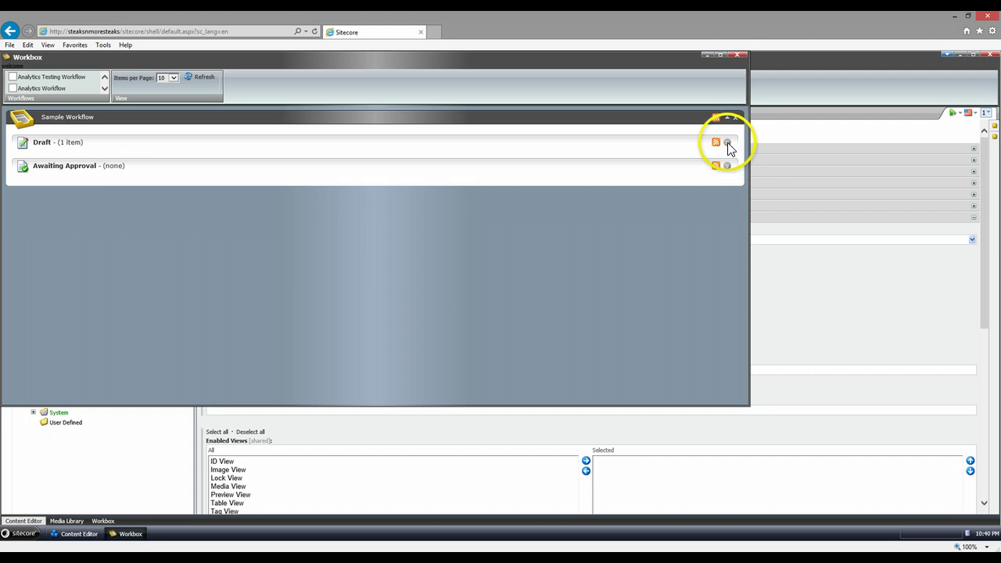
Step: Expand the Draft state in the Workbox and review the custom comments in Sample Item's workflow history
click(726, 143)
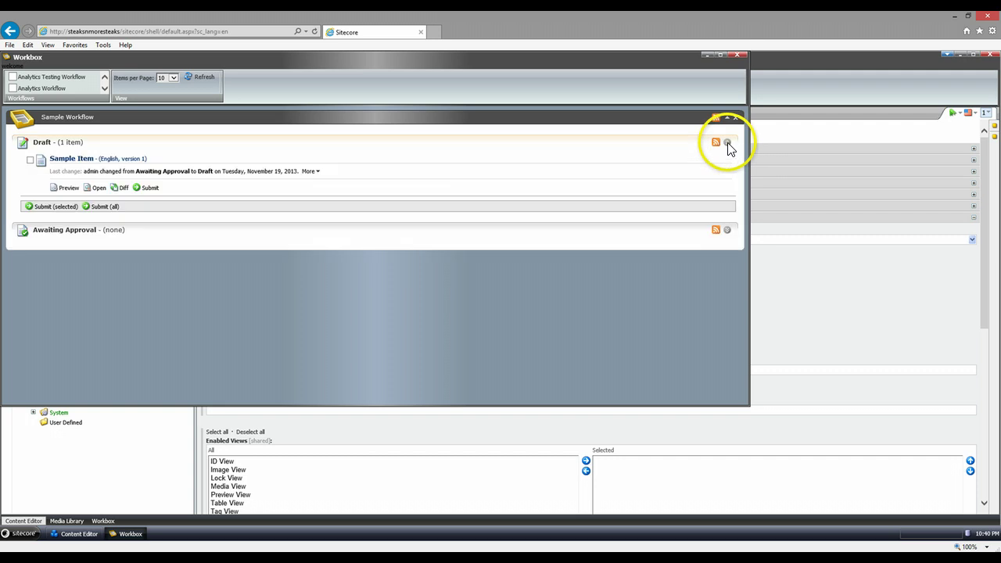
click(312, 172)
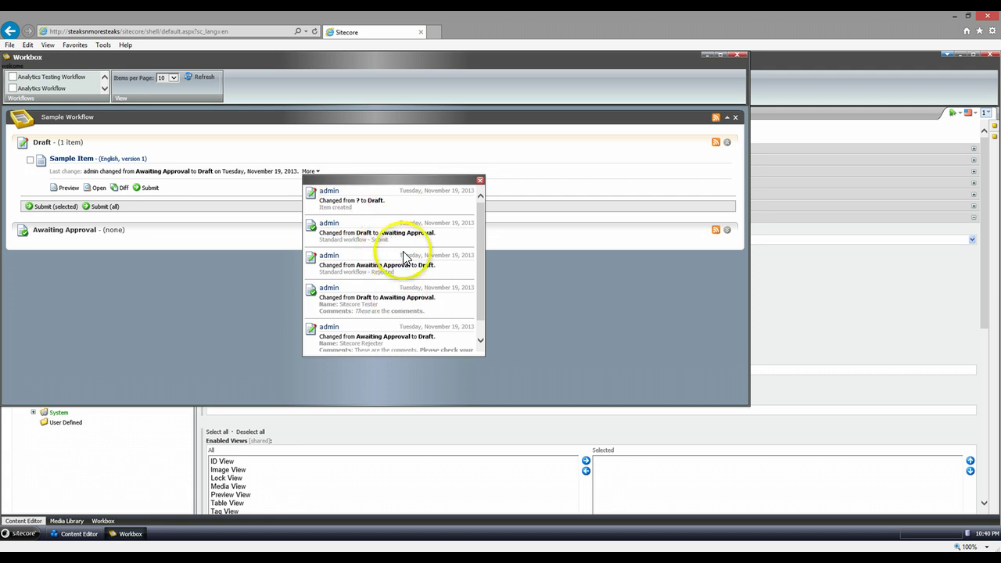
scroll(412, 283, down, 1)
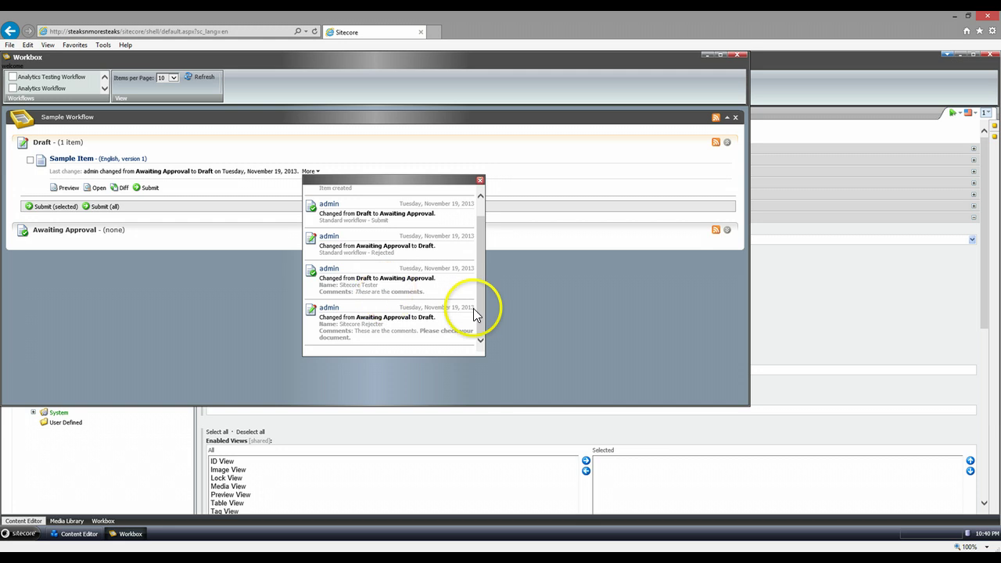
click(573, 309)
Step: Return to the Content Editor and review the workflow history of Sample Item under Home
click(138, 431)
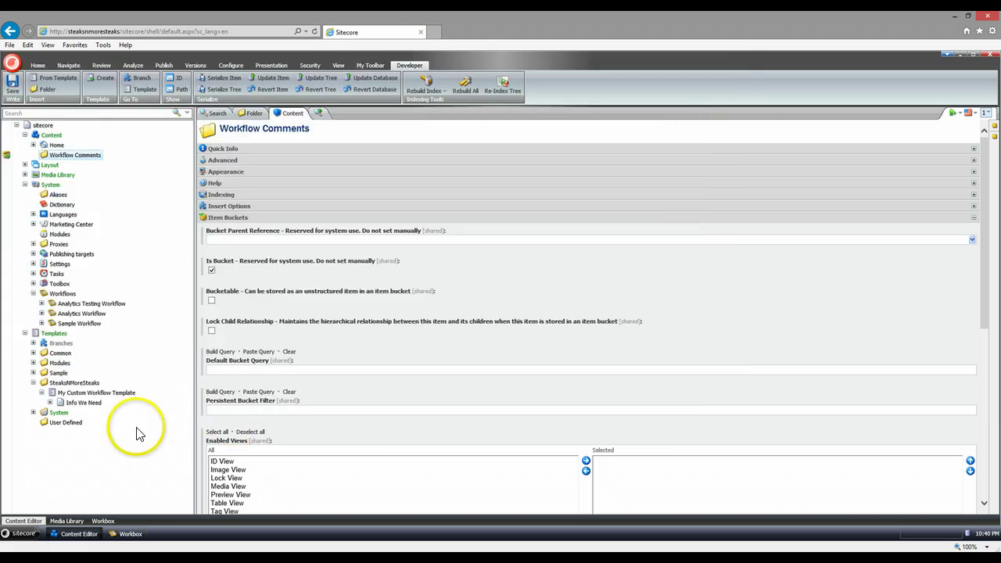
click(33, 144)
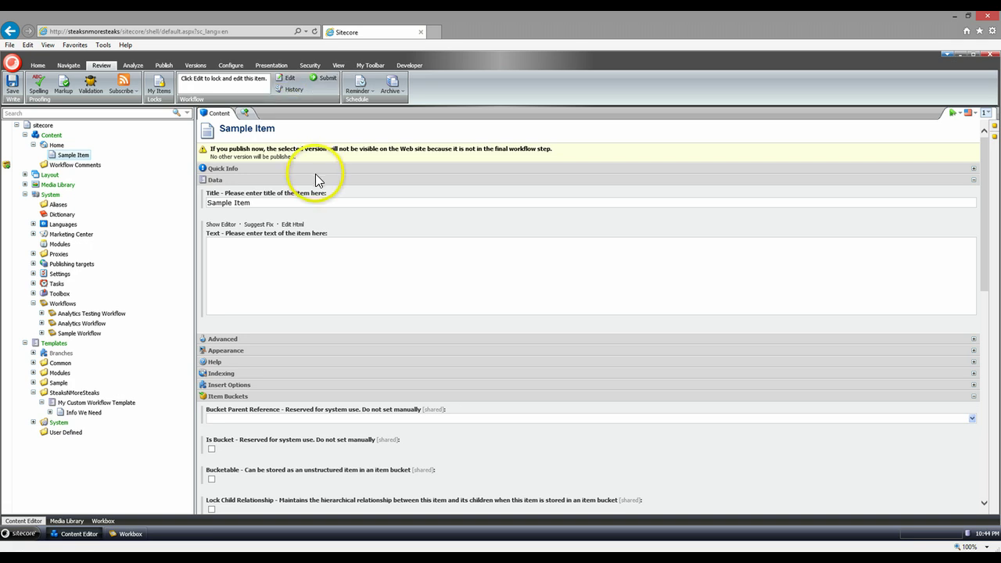
click(299, 91)
scroll(380, 198, down, 1)
scroll(383, 197, up, 1)
click(449, 101)
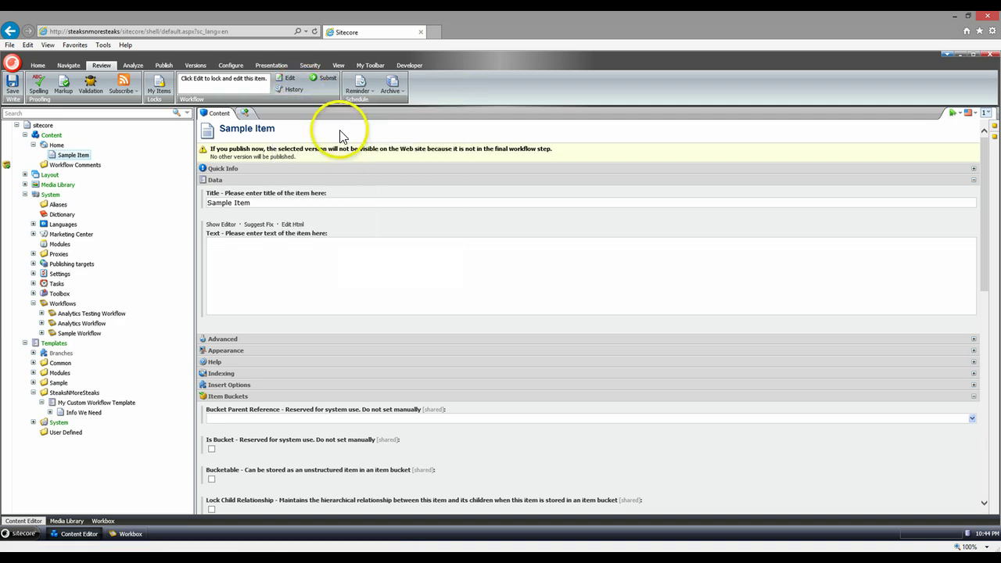
Step: Refresh the Workflow Comments item in the content tree and expand its 2013 folders down to the comment items
click(94, 165)
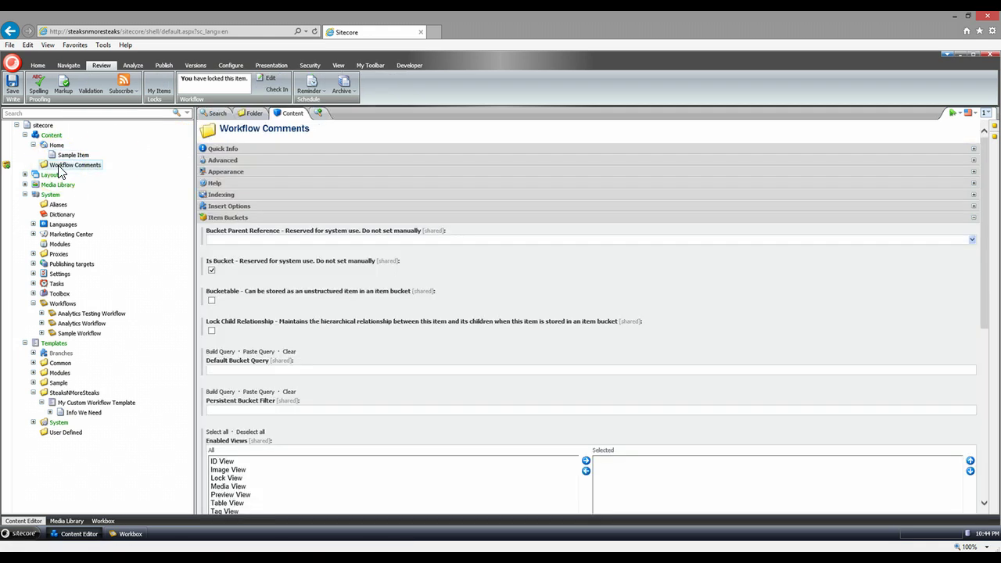
click(100, 175)
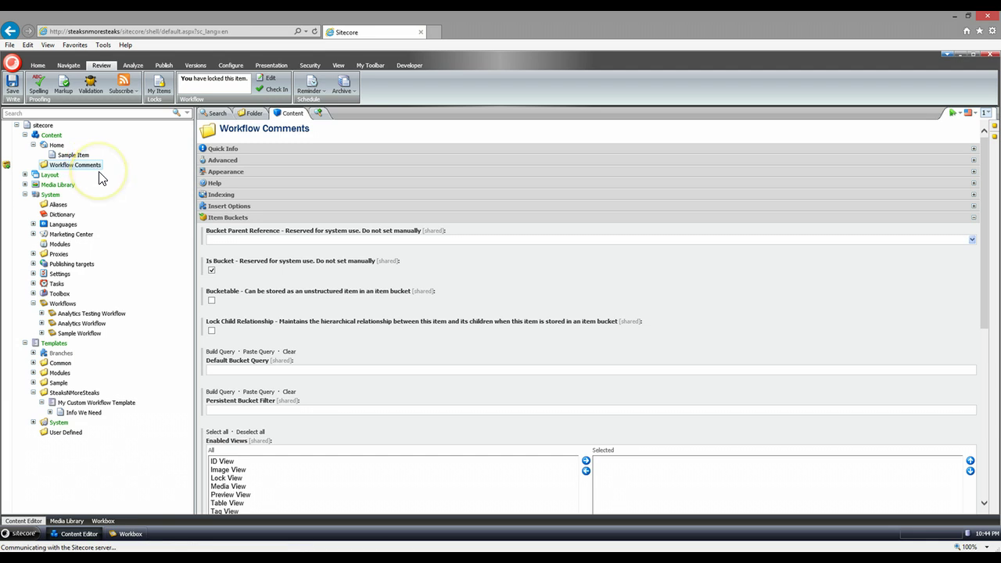
right_click(100, 178)
click(105, 291)
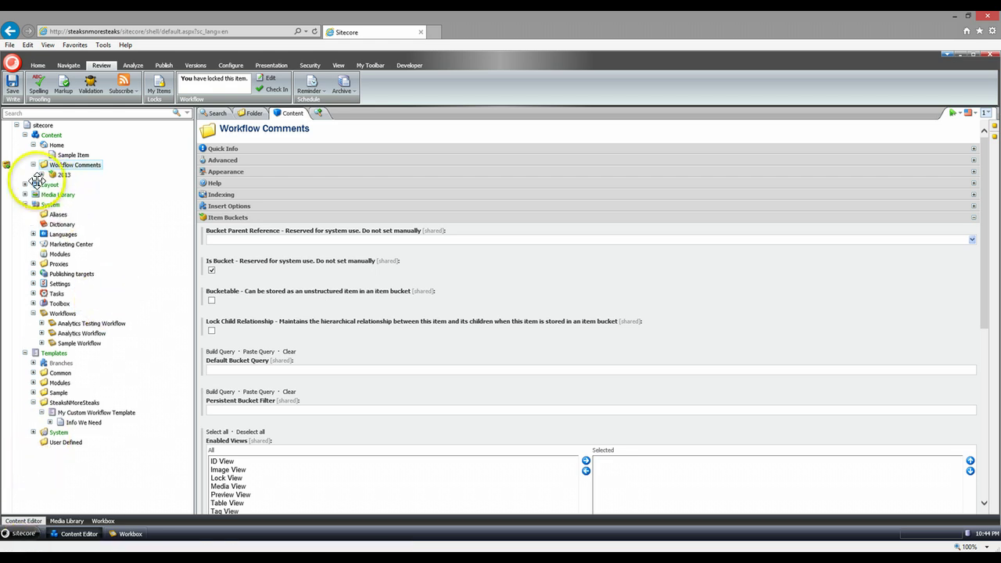
click(41, 175)
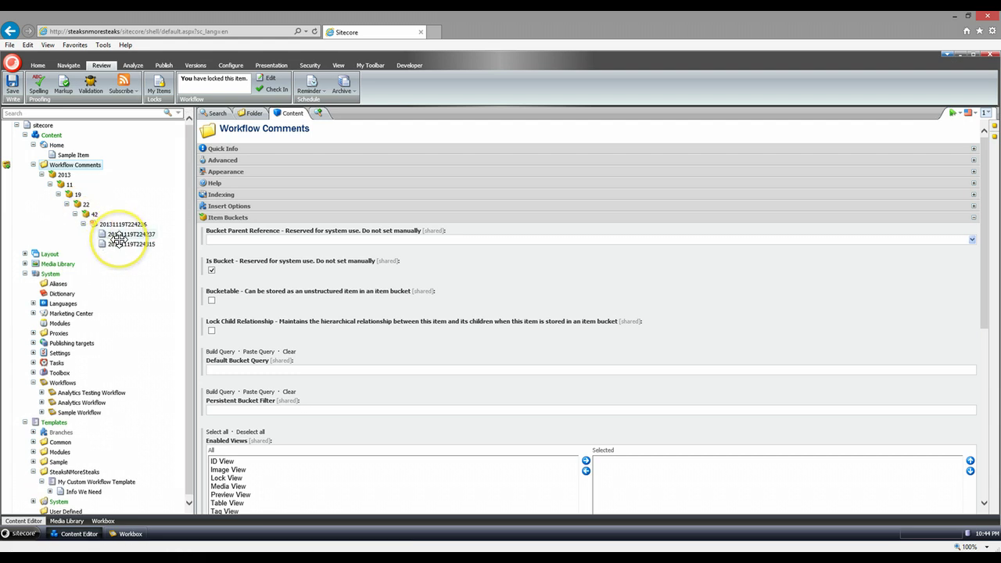
Step: Examine the fields of the stored comment items and of their parent item 20131119T224236
click(118, 236)
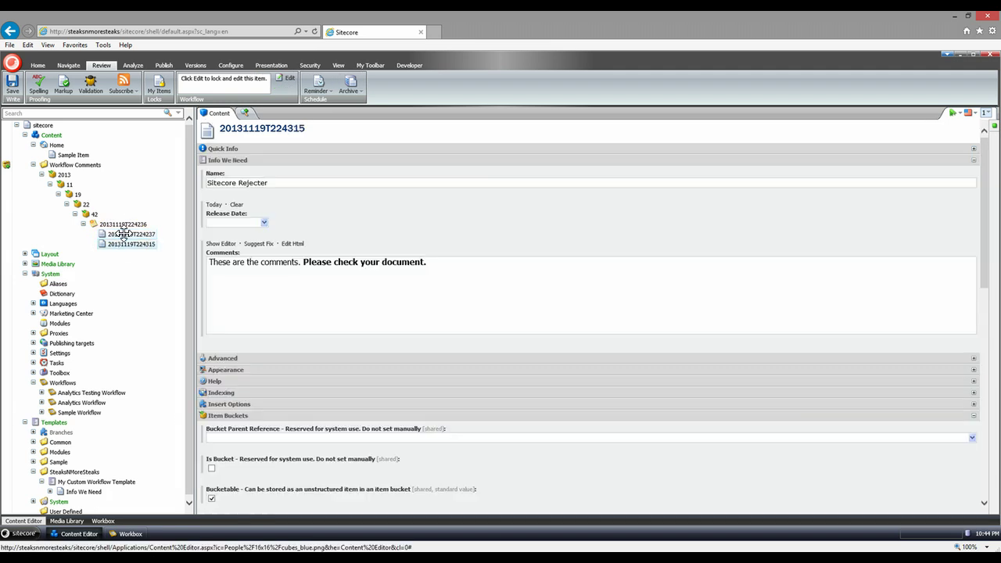
click(113, 225)
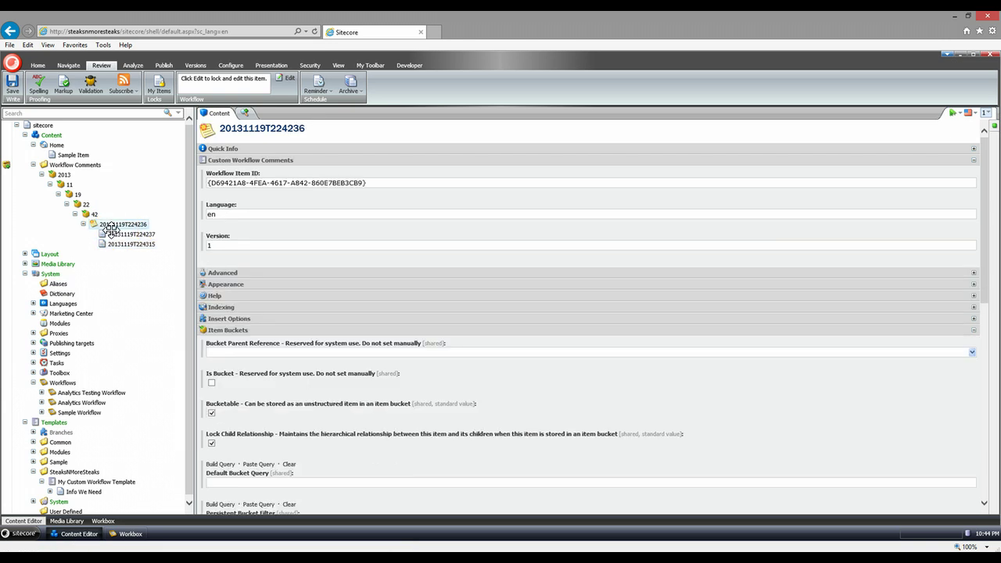
click(242, 224)
click(222, 225)
click(211, 247)
text(1)
click(190, 336)
scroll(191, 337, up, 1)
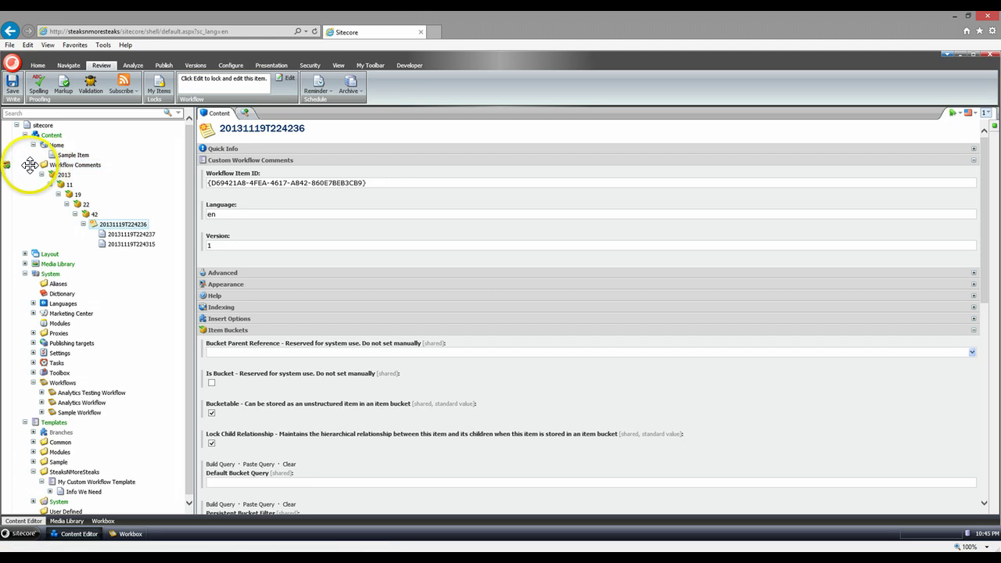
Step: Collapse the Workflow Comments branch in the content tree
click(33, 165)
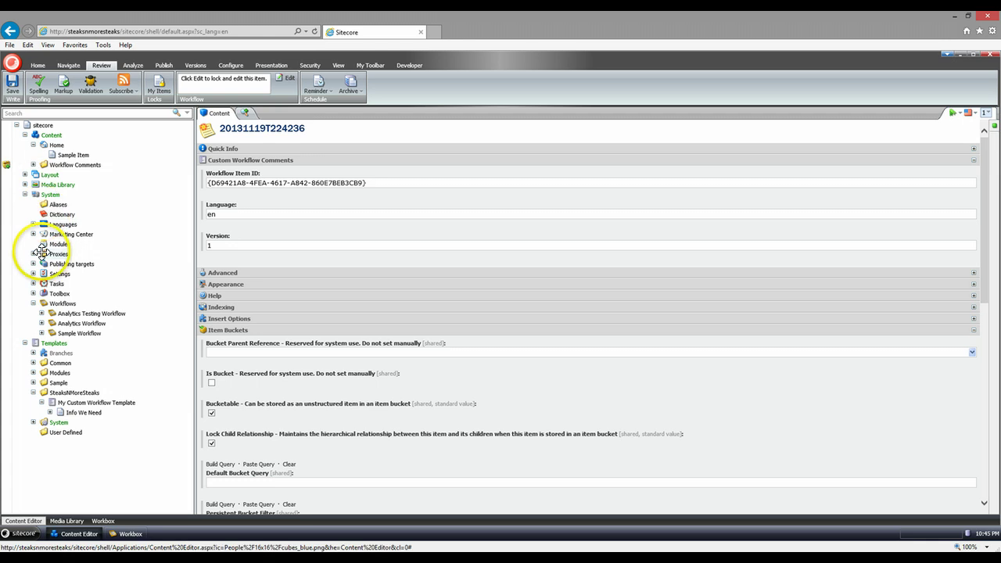
click(36, 456)
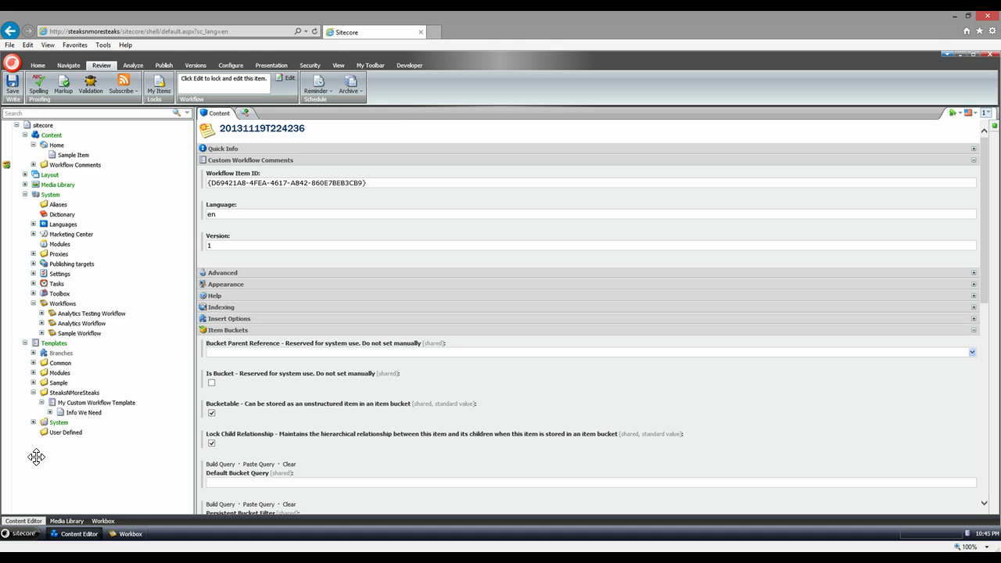
Step: Open the Sitecore Marketplace at marketplace.sitecore.net in a new browser tab
click(430, 28)
click(190, 31)
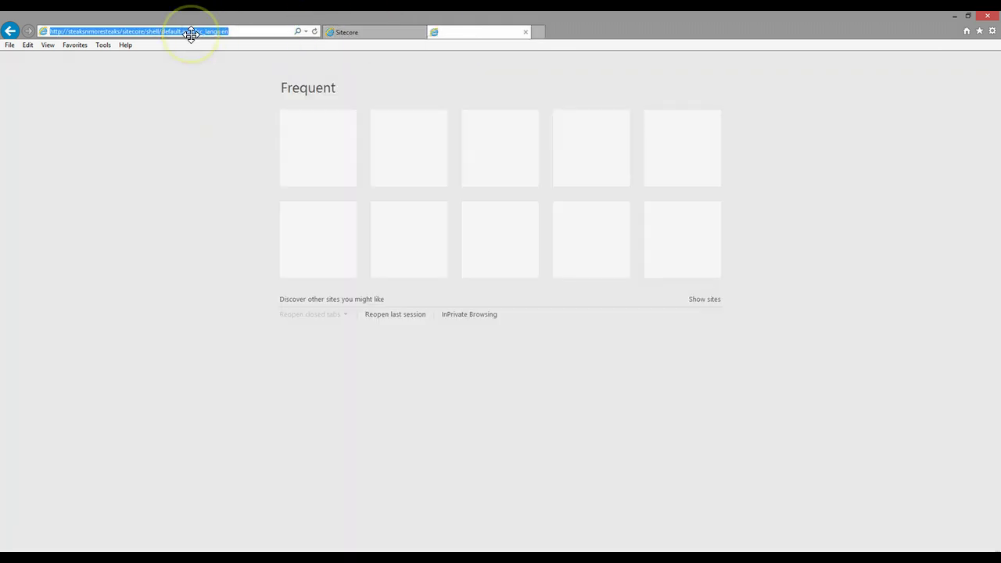
key(BackSpace)
text(marketplace.sitecore.net/)
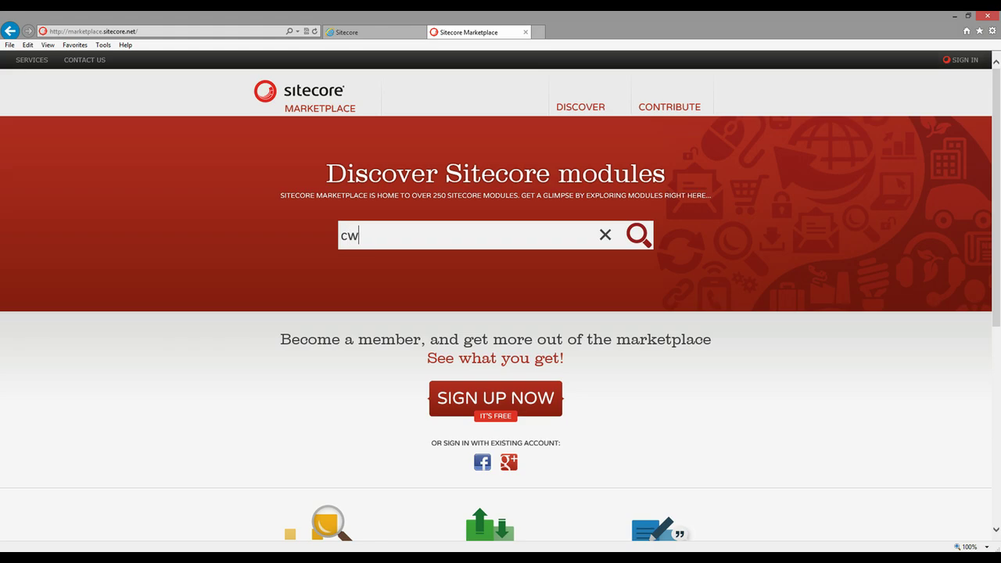
Step: Search the marketplace for cwc and open the Custom Workflow Comments - CWC module page
text(c)
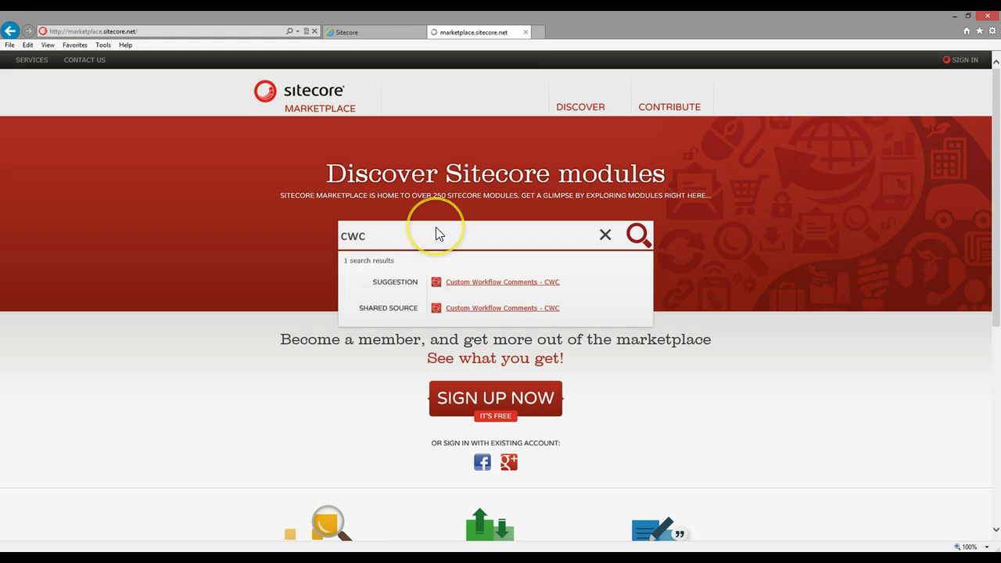
key(Return)
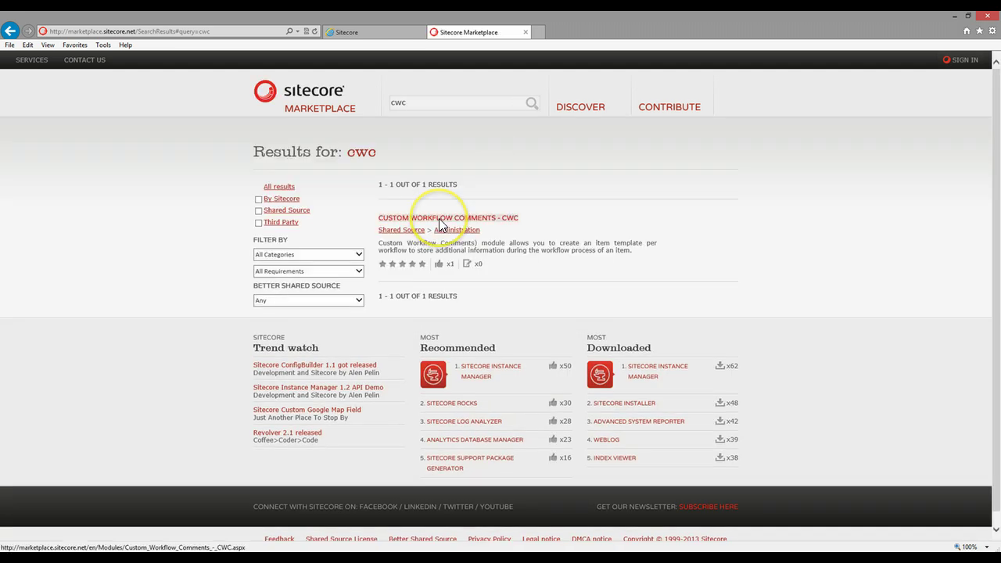
click(439, 219)
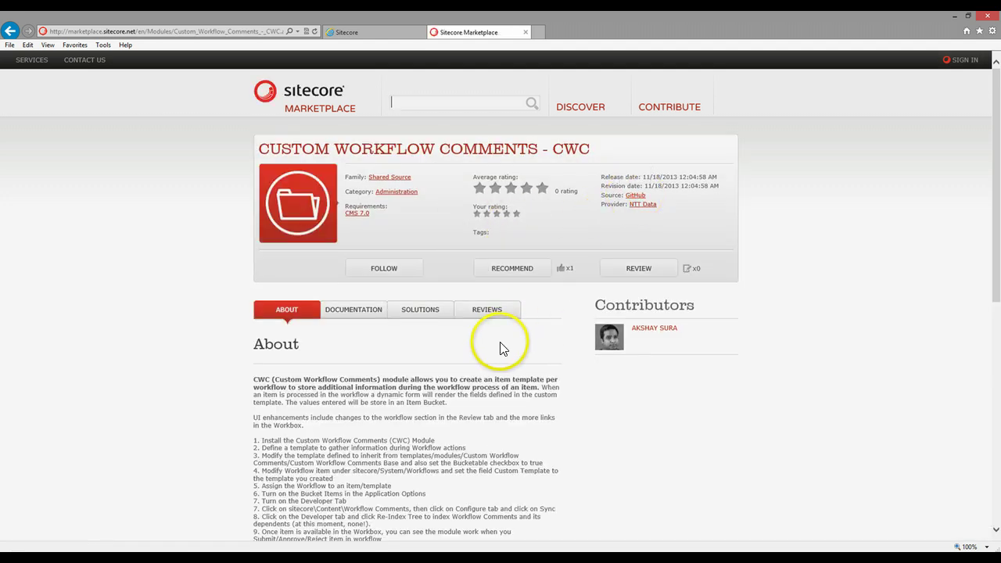
Step: Review the module's installation instructions, its documentation and its solution screenshots
scroll(500, 349, down, 3)
drag(282, 220, 435, 316)
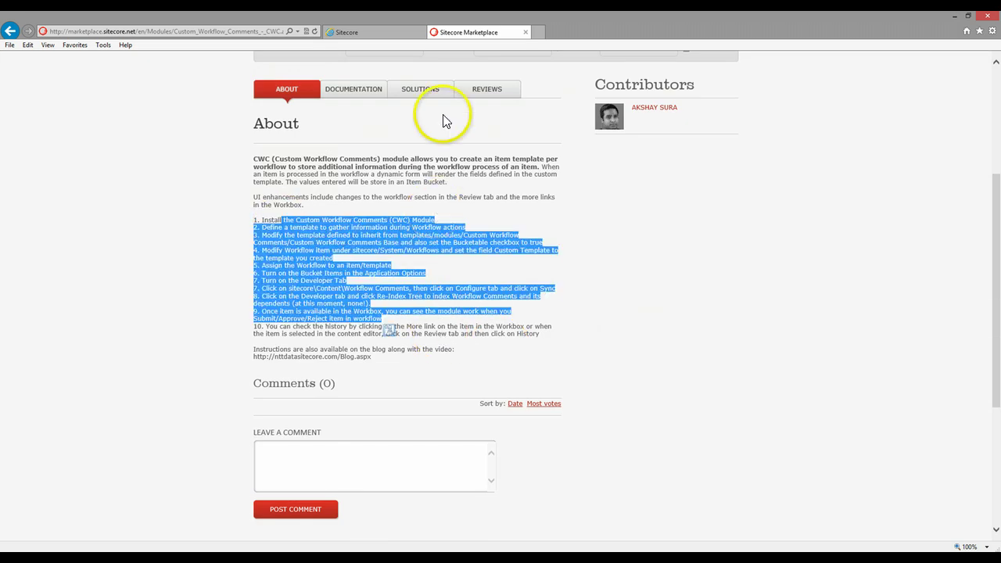
click(379, 90)
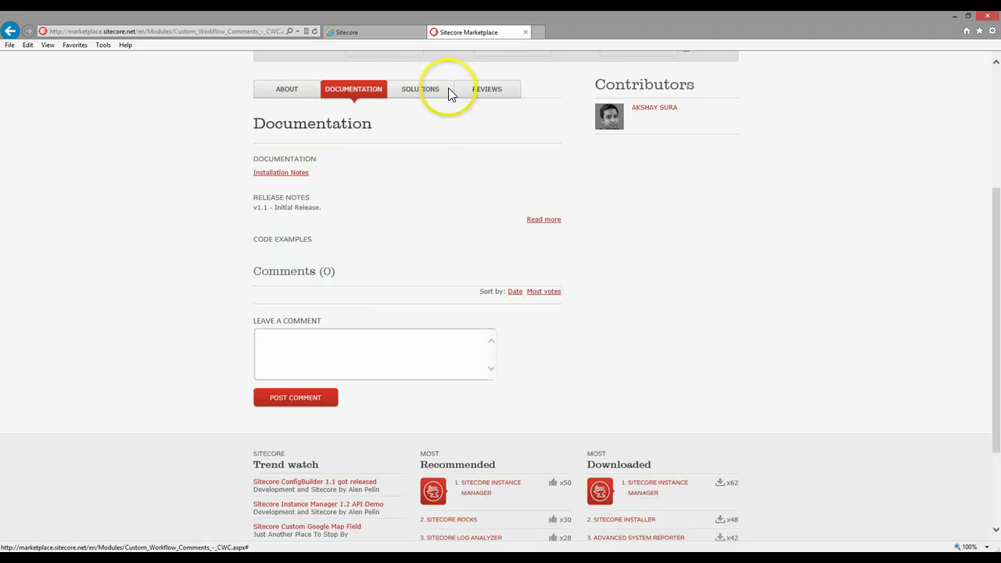
click(448, 89)
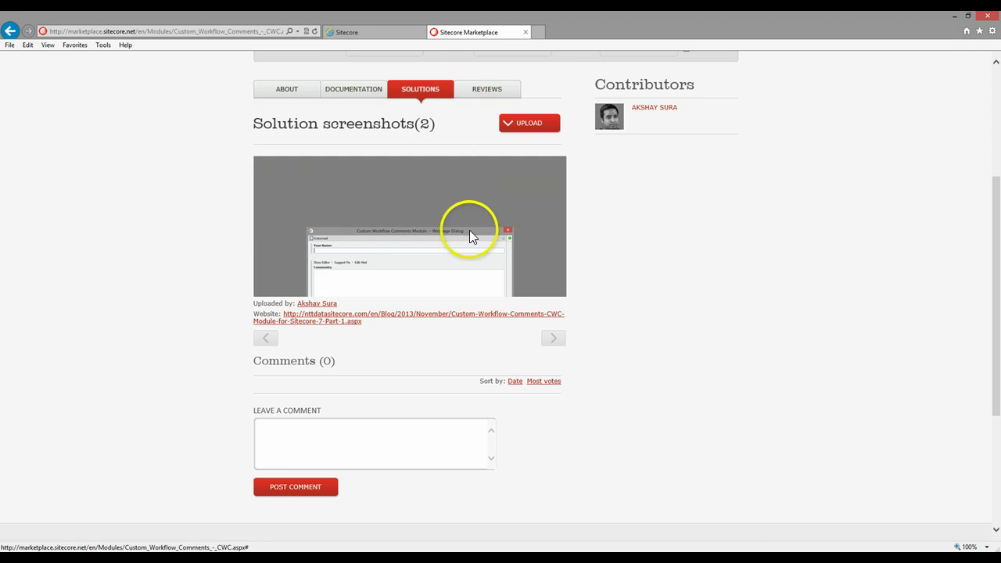
scroll(469, 229, down, 1)
scroll(469, 232, up, 4)
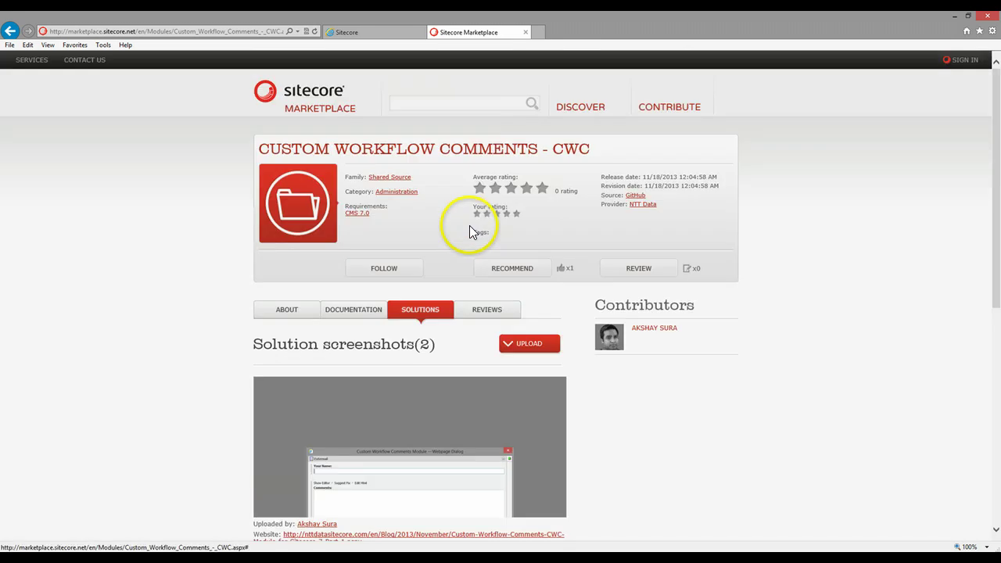
click(278, 316)
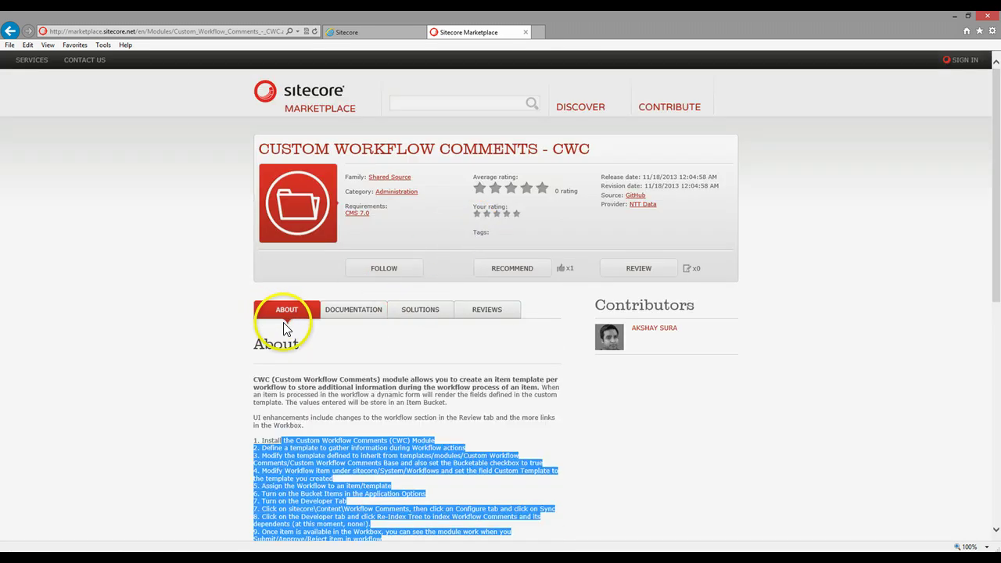
click(327, 388)
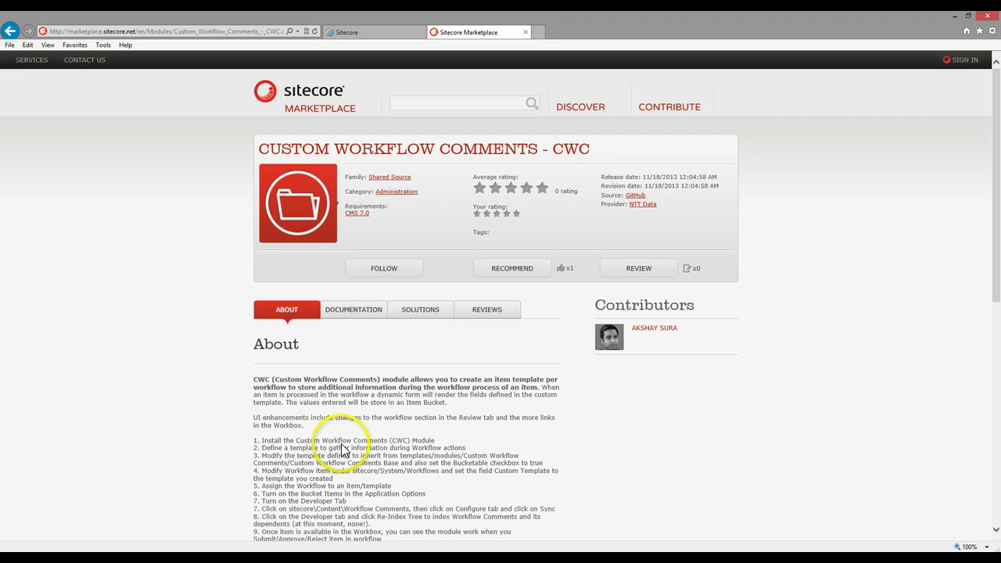
scroll(342, 449, down, 2)
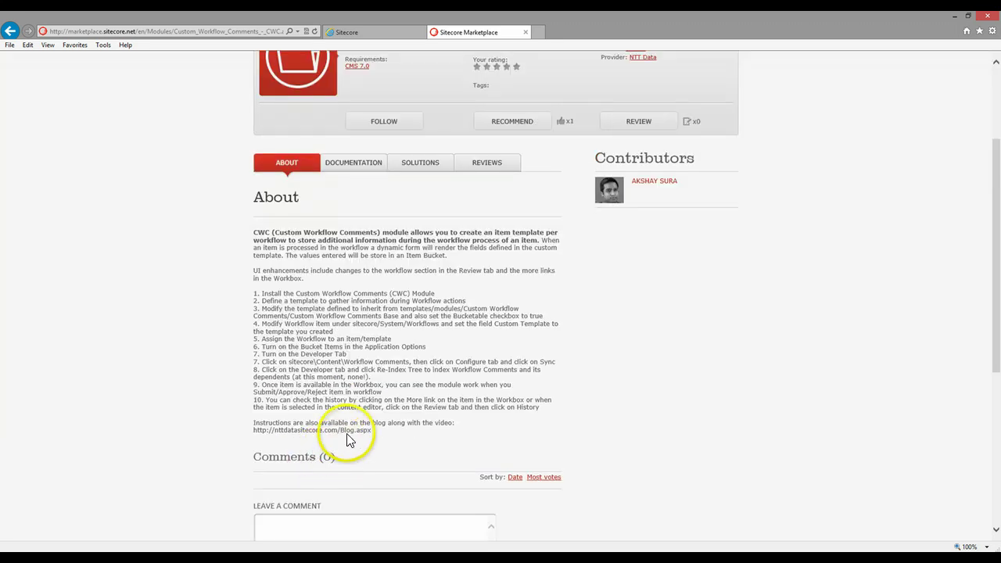
drag(372, 430, 252, 430)
key(alt+Tab)
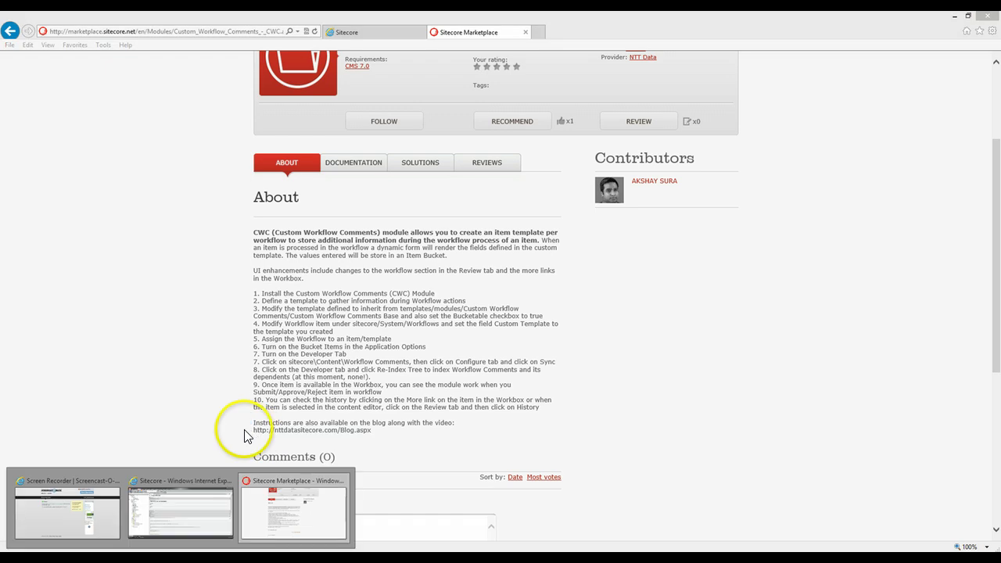
click(537, 29)
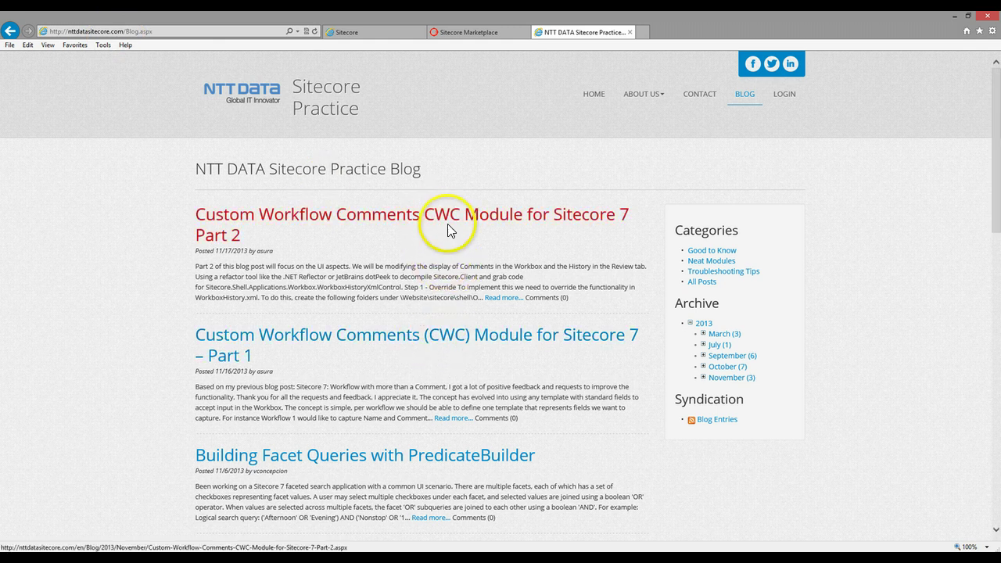
Step: Open the blog post on the CWC Module for Sitecore 7 Part 2 and highlight the author's contact e-mail near its end
click(448, 223)
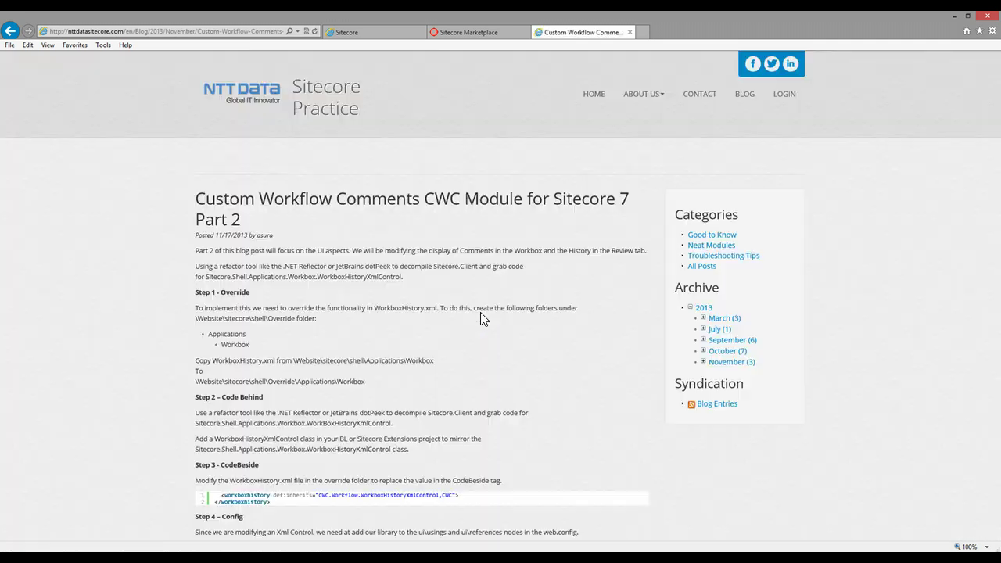
scroll(492, 361, down, 20)
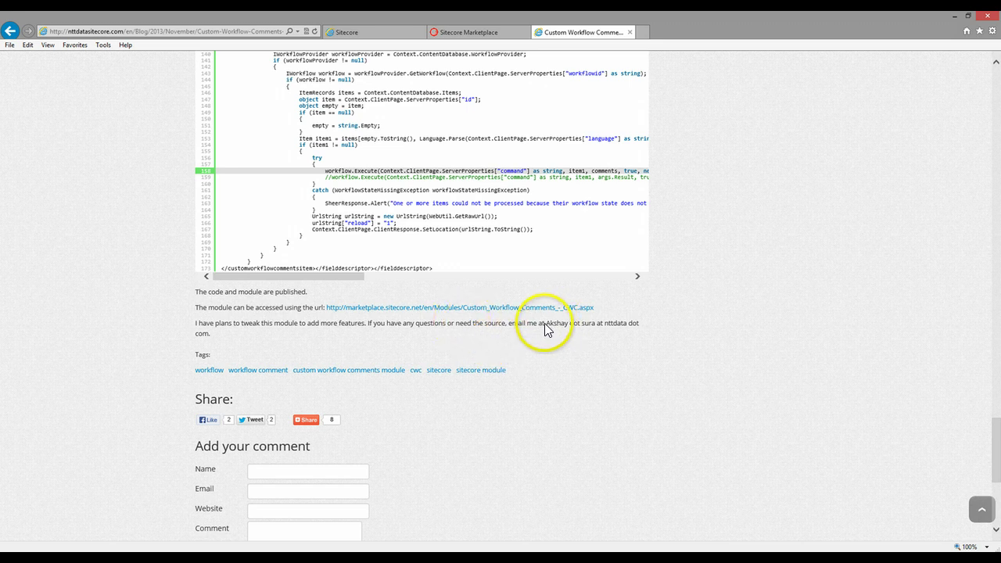
drag(545, 326, 494, 346)
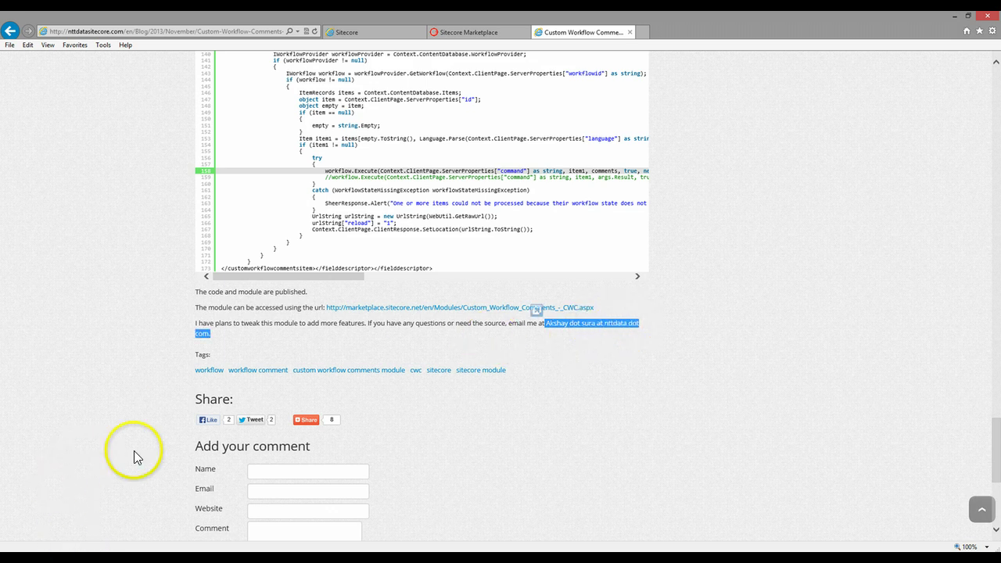